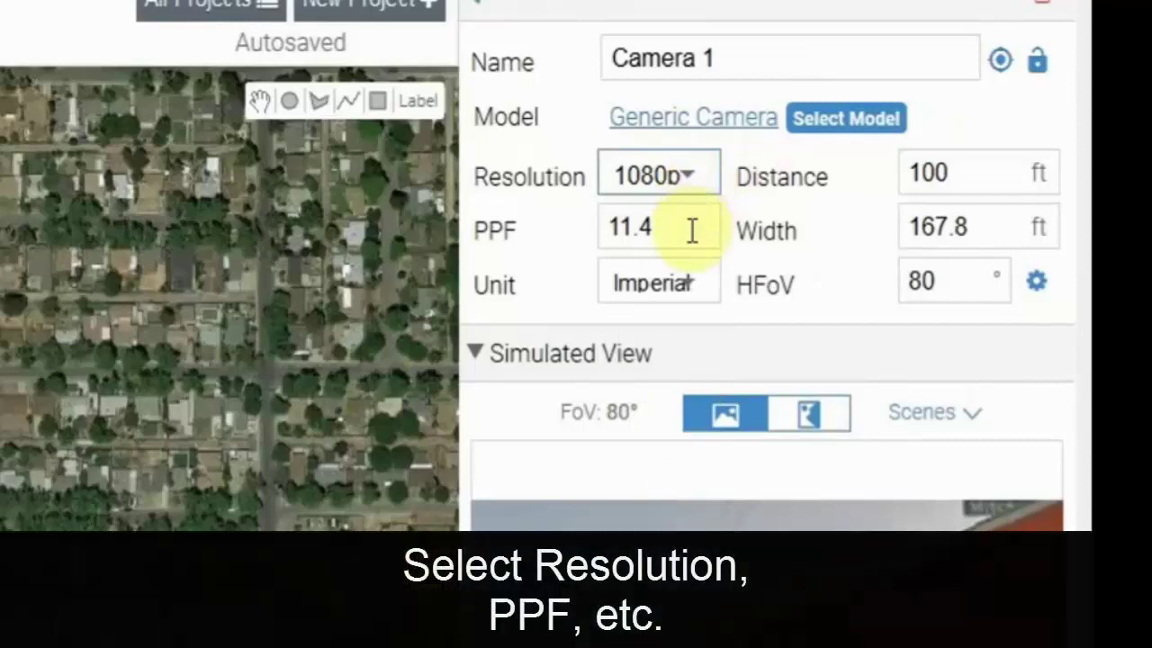
- Show the camera's imager and focal length settings and set its PPF to 60
click(1039, 286)
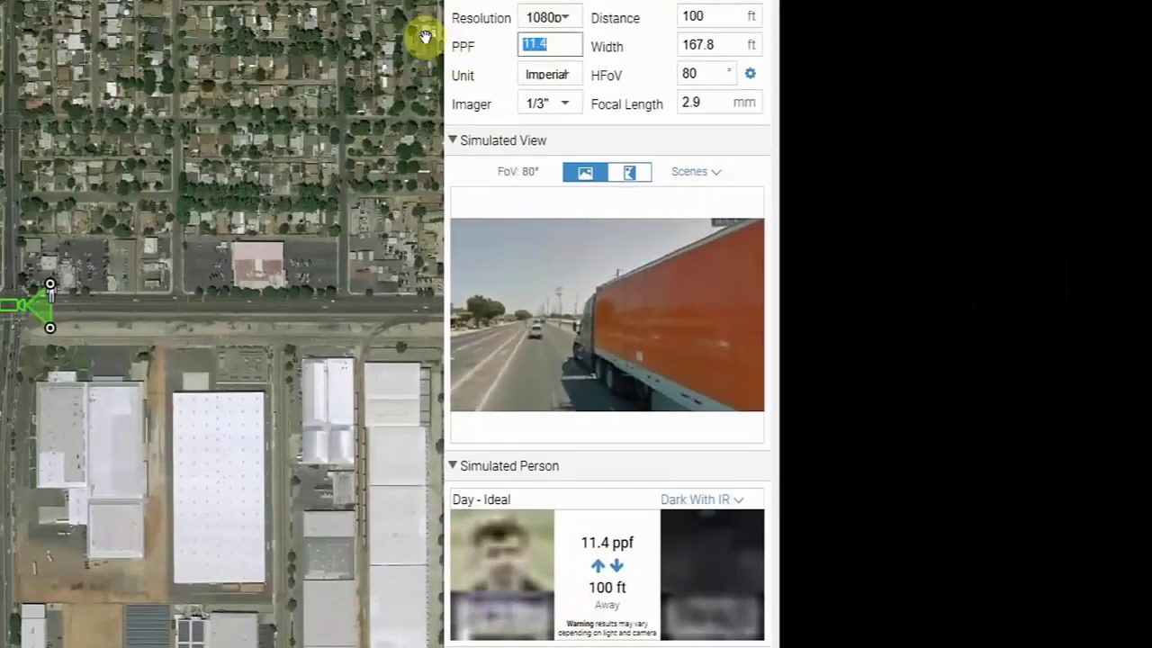
text(6)
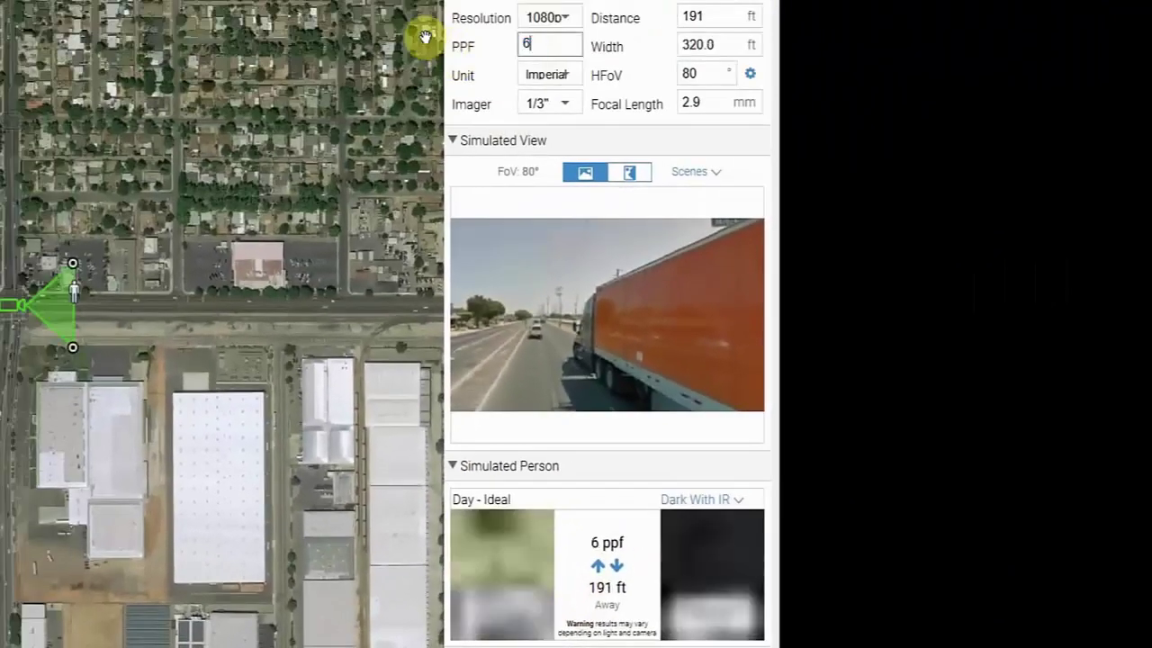
text(0)
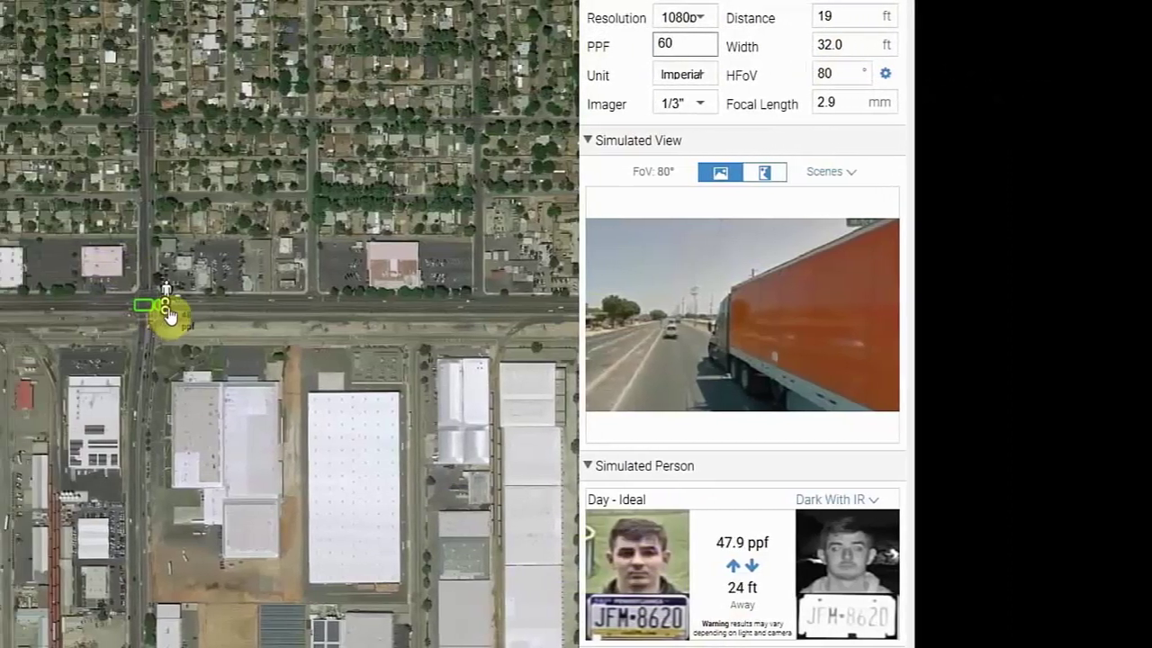
- Aim the camera north with a distance of about 45 ft and move it to the west side of the intersection
scroll(243, 303, up, 2)
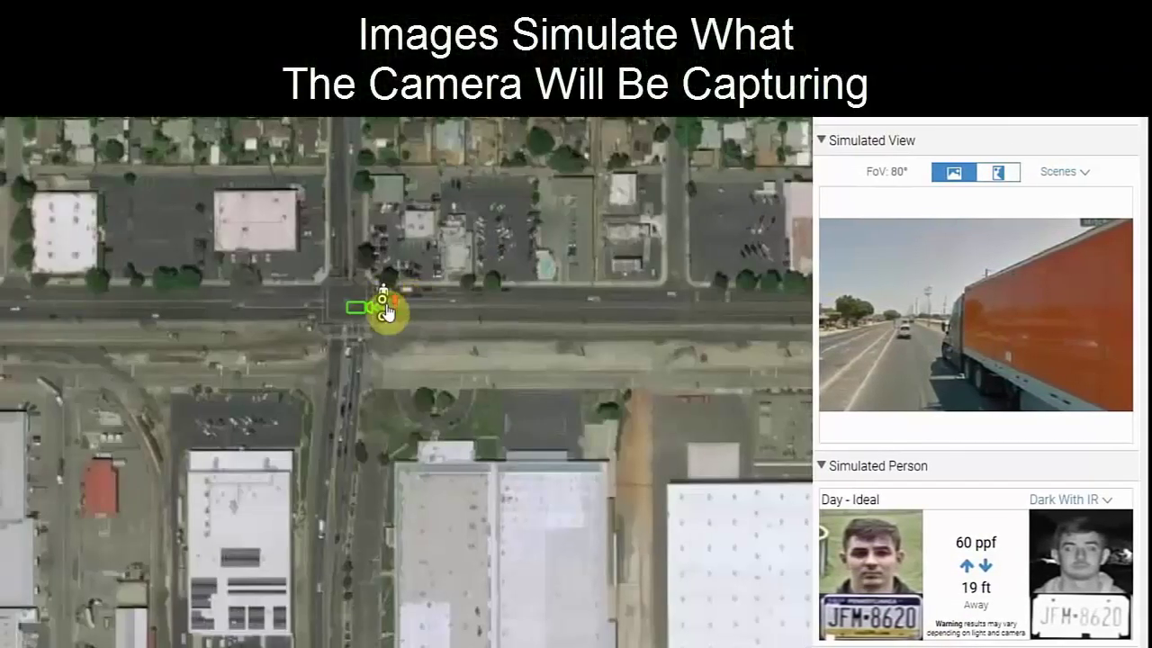
scroll(269, 296, up, 3)
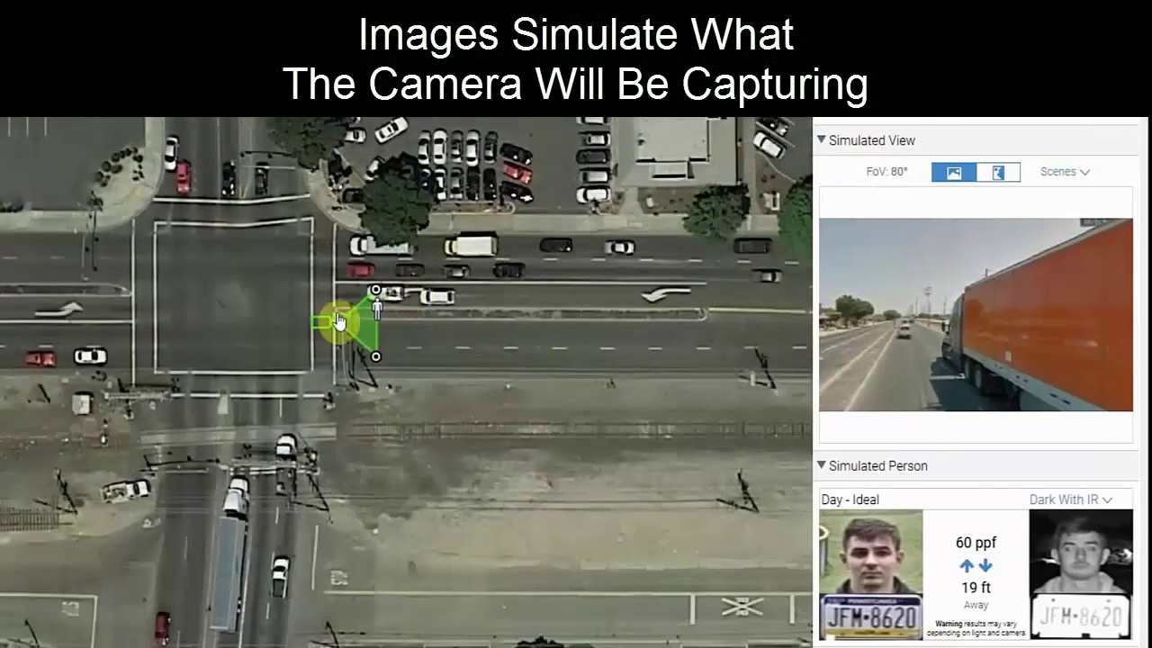
drag(366, 334, 252, 325)
drag(298, 392, 326, 237)
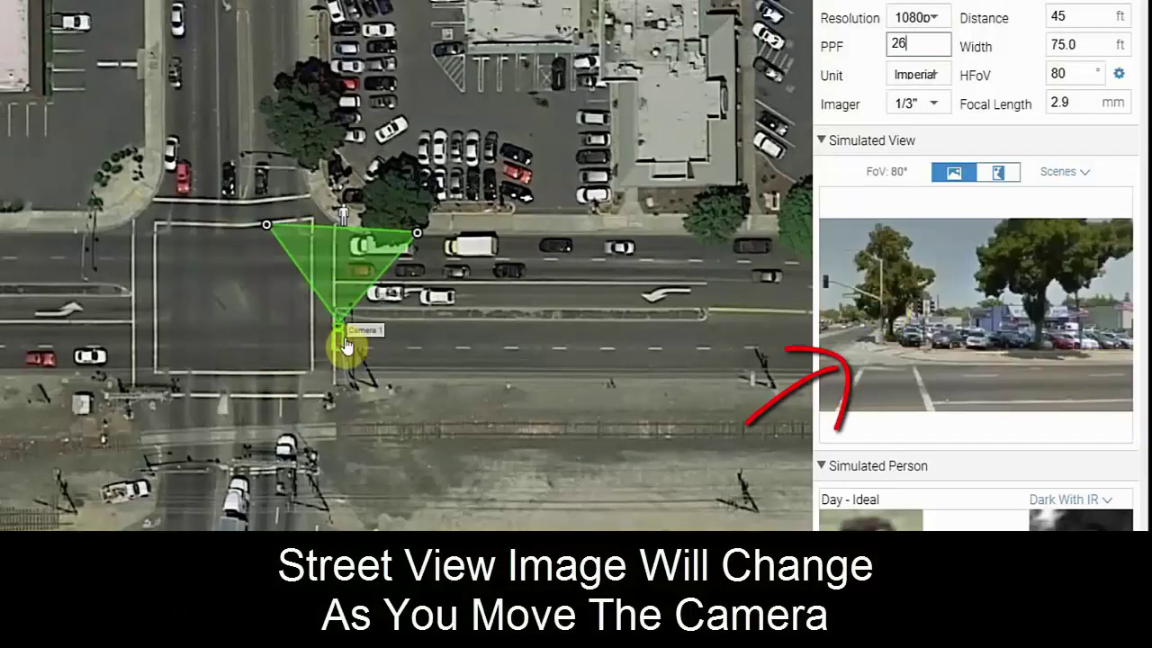
drag(339, 339, 128, 306)
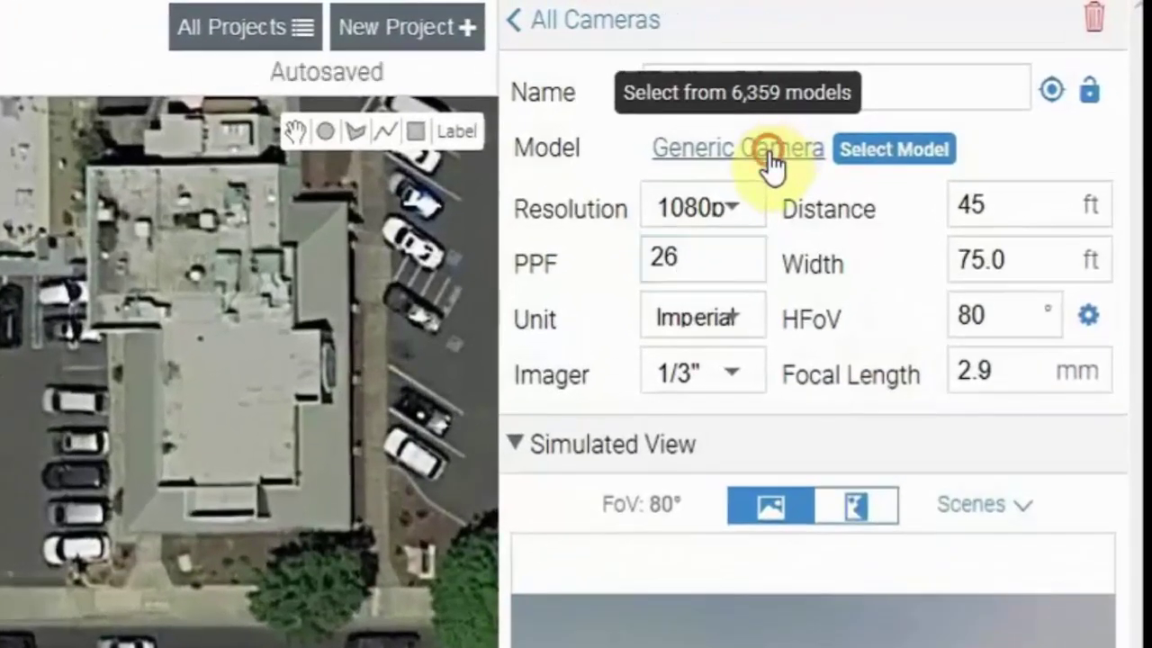
- Filter the camera model catalogue to Hikvision bullet cameras with an IR max range of 10 m to 500 m
click(771, 164)
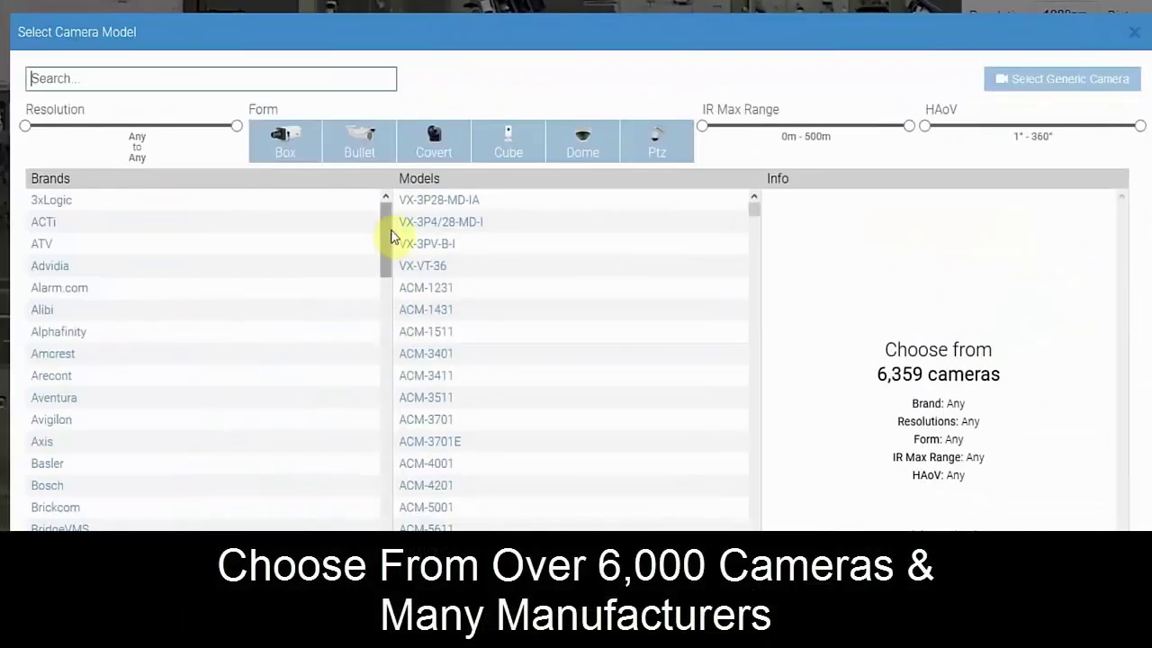
drag(380, 241, 399, 268)
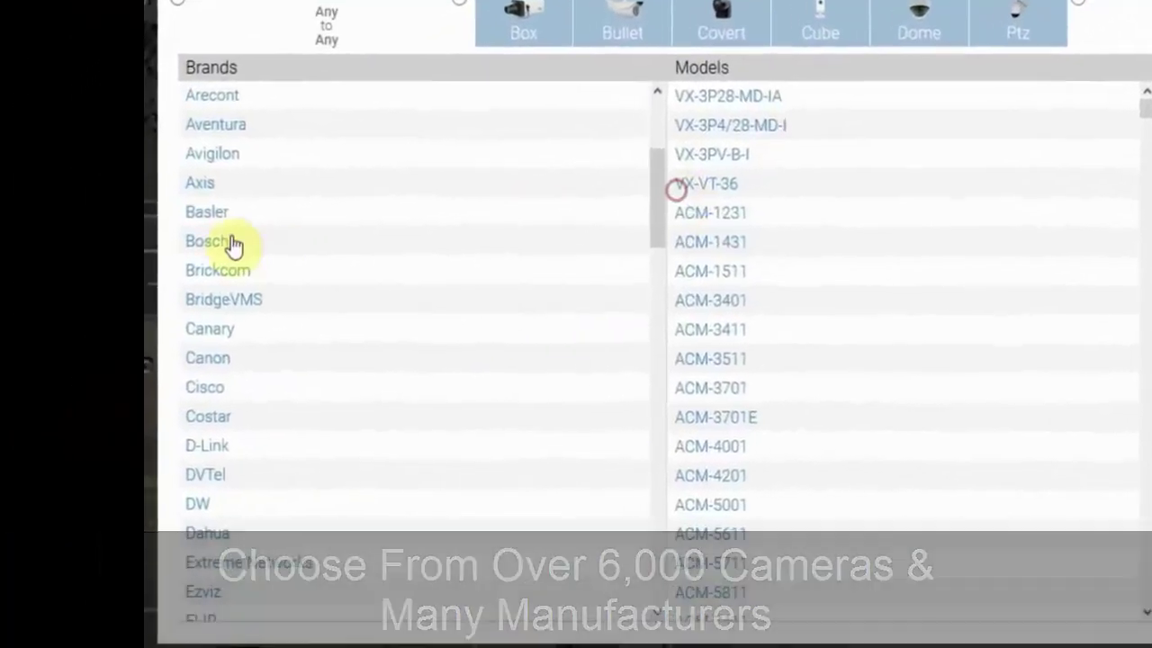
scroll(342, 427, down, 5)
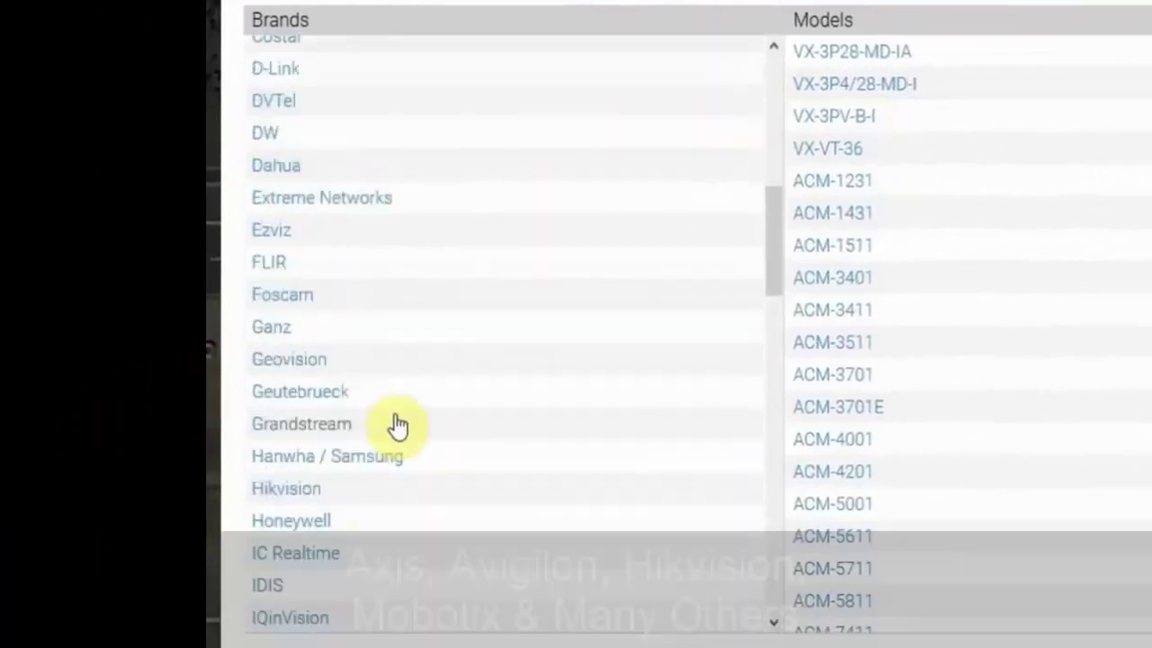
scroll(288, 452, down, 5)
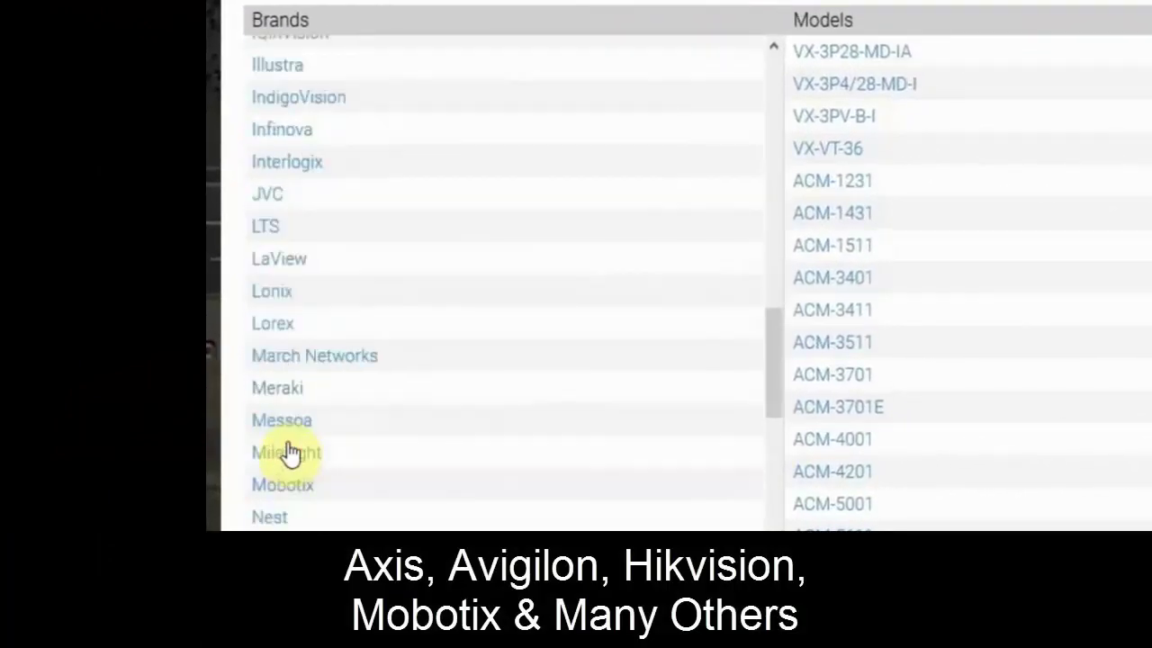
scroll(301, 495, down, 6)
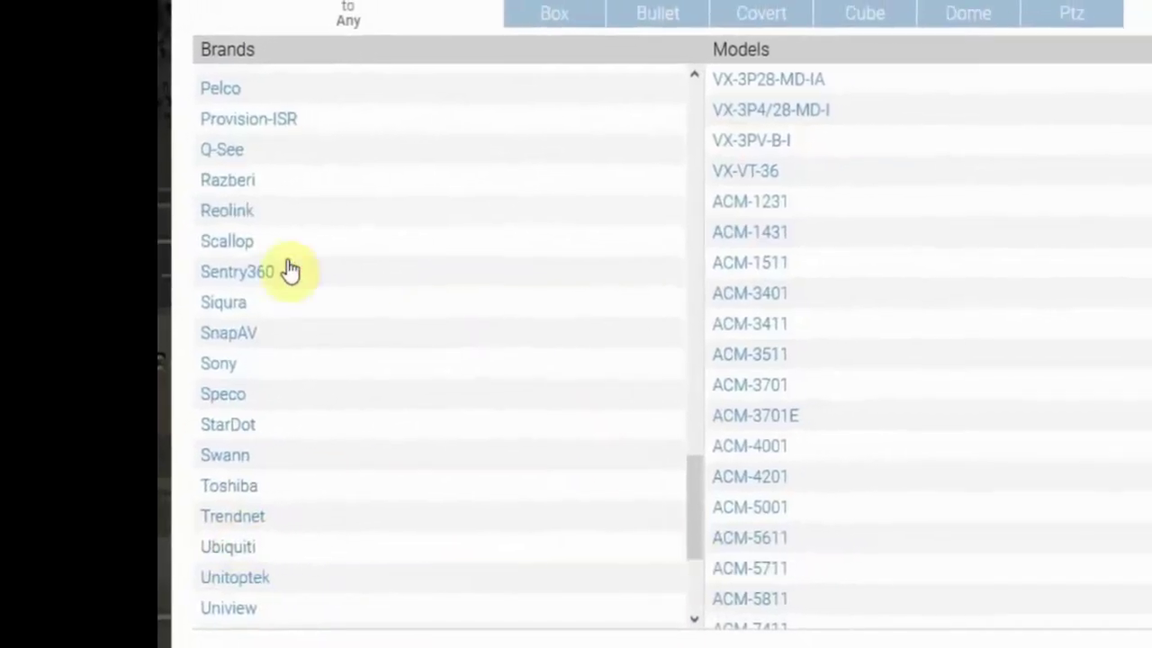
scroll(430, 269, up, 15)
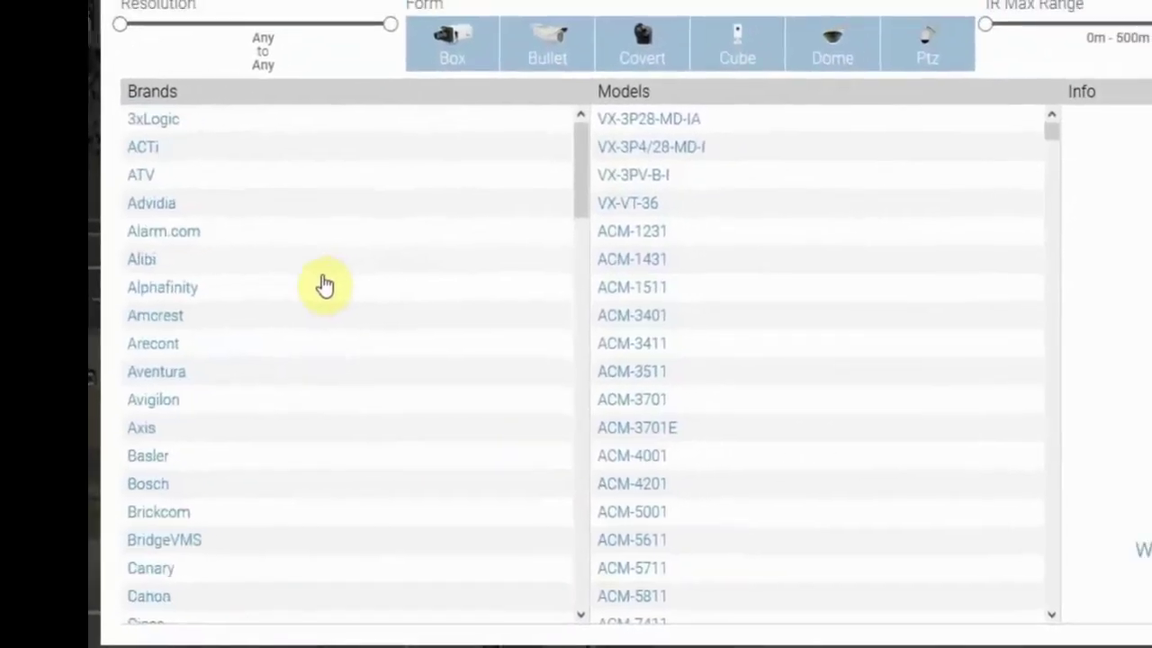
scroll(325, 285, down, 8)
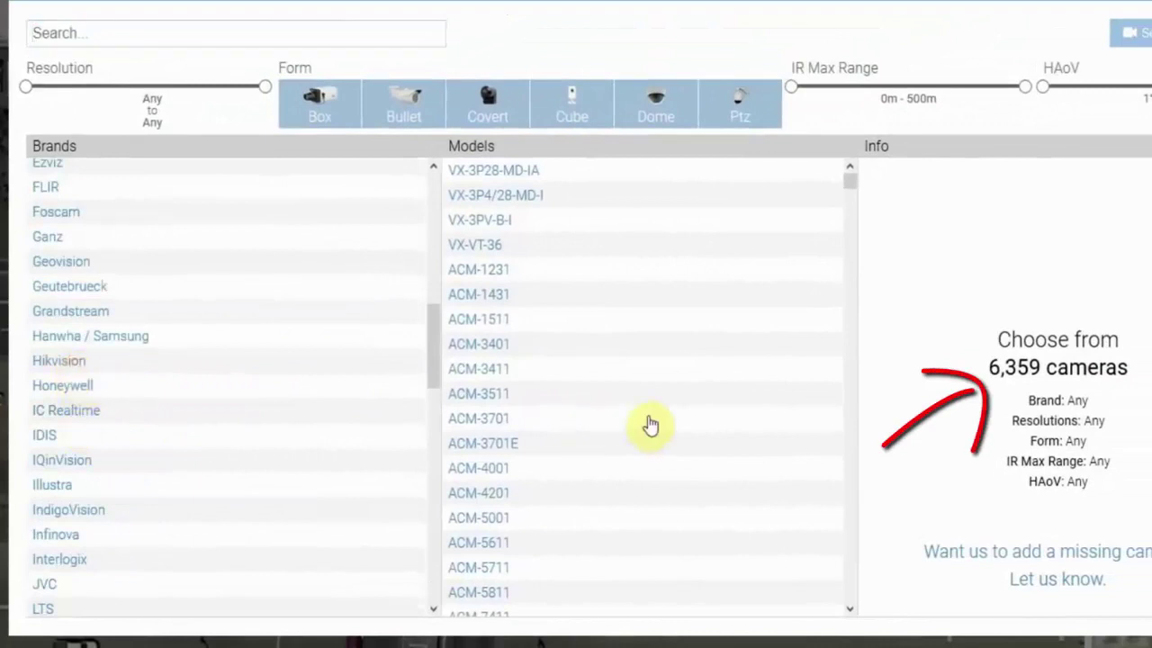
click(243, 360)
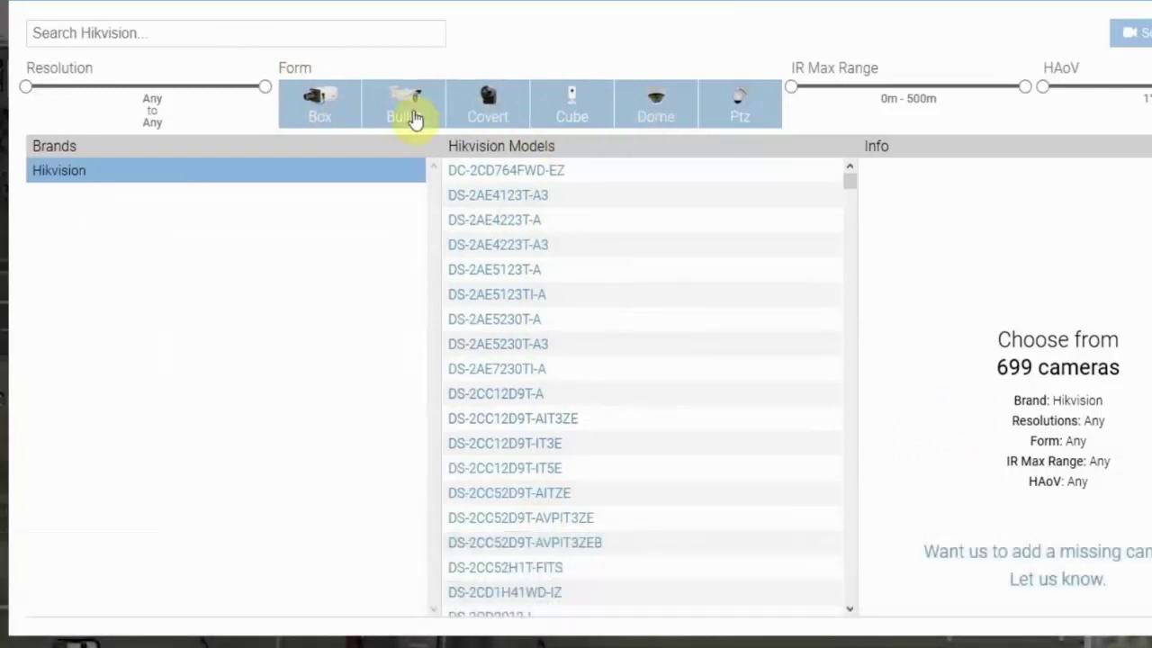
click(413, 119)
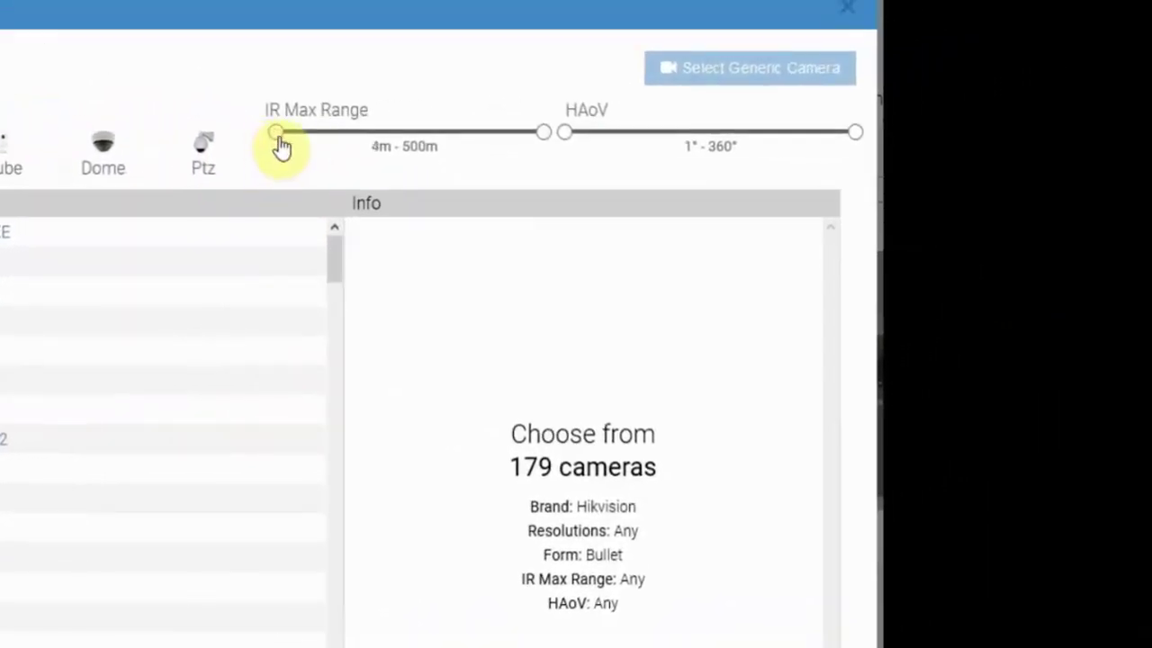
drag(282, 146, 307, 147)
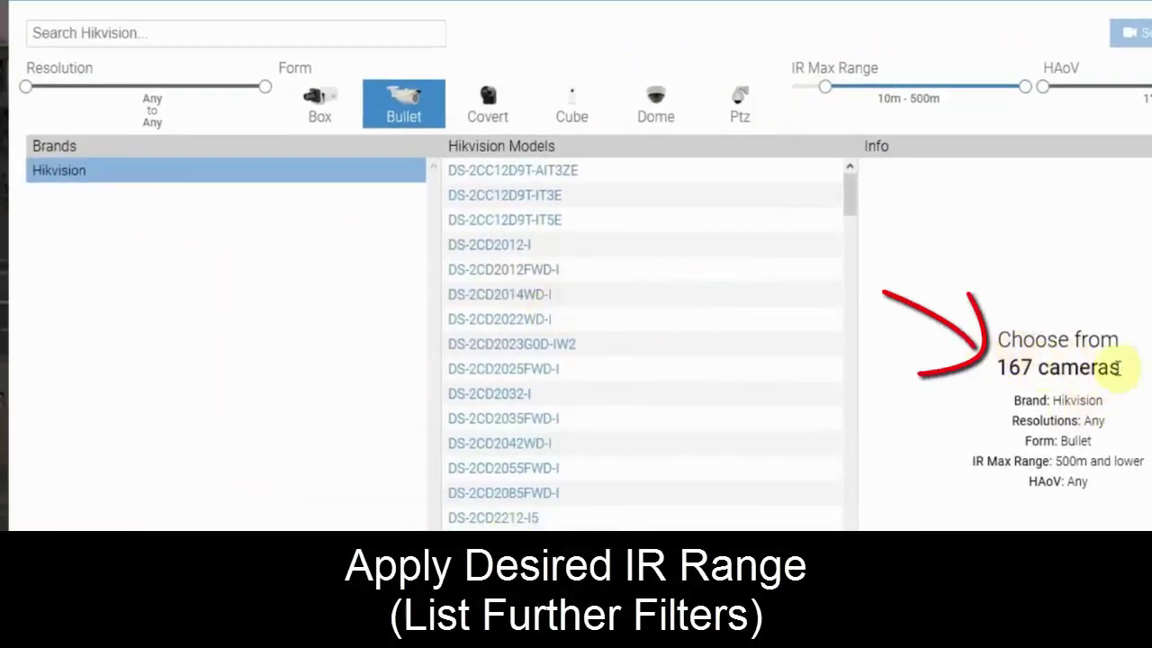
- Review the resolution, IR, focal length and AoV of the Hikvision DS-2CD4212FWD-IZHS and assign that model to the camera
scroll(553, 398, down, 10)
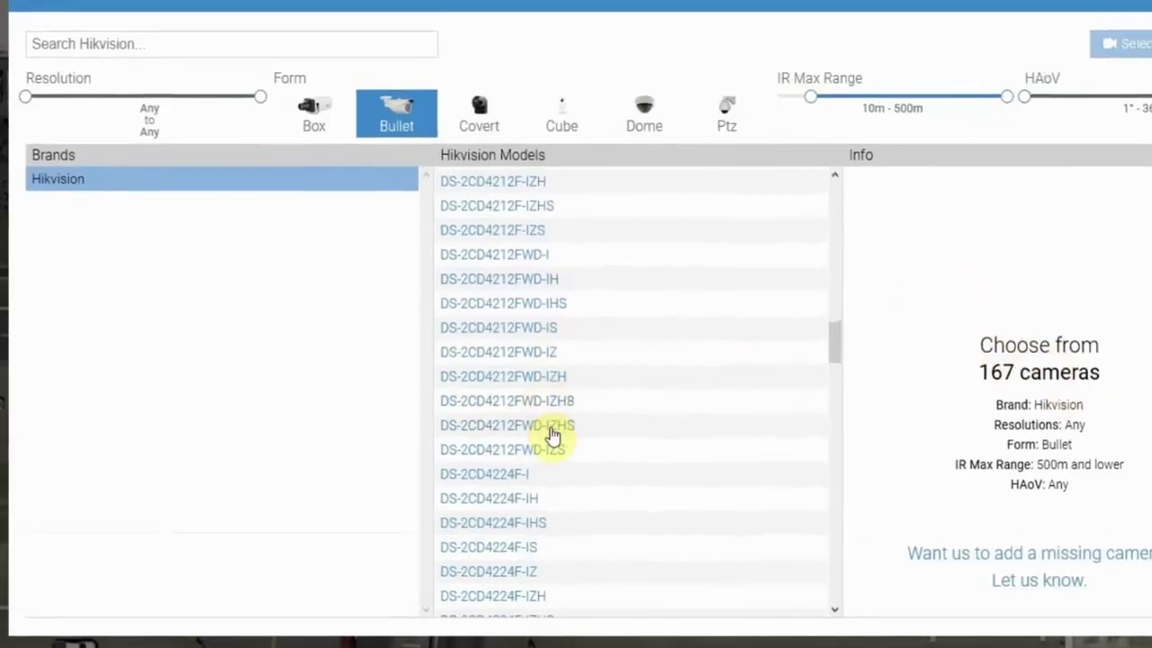
click(560, 419)
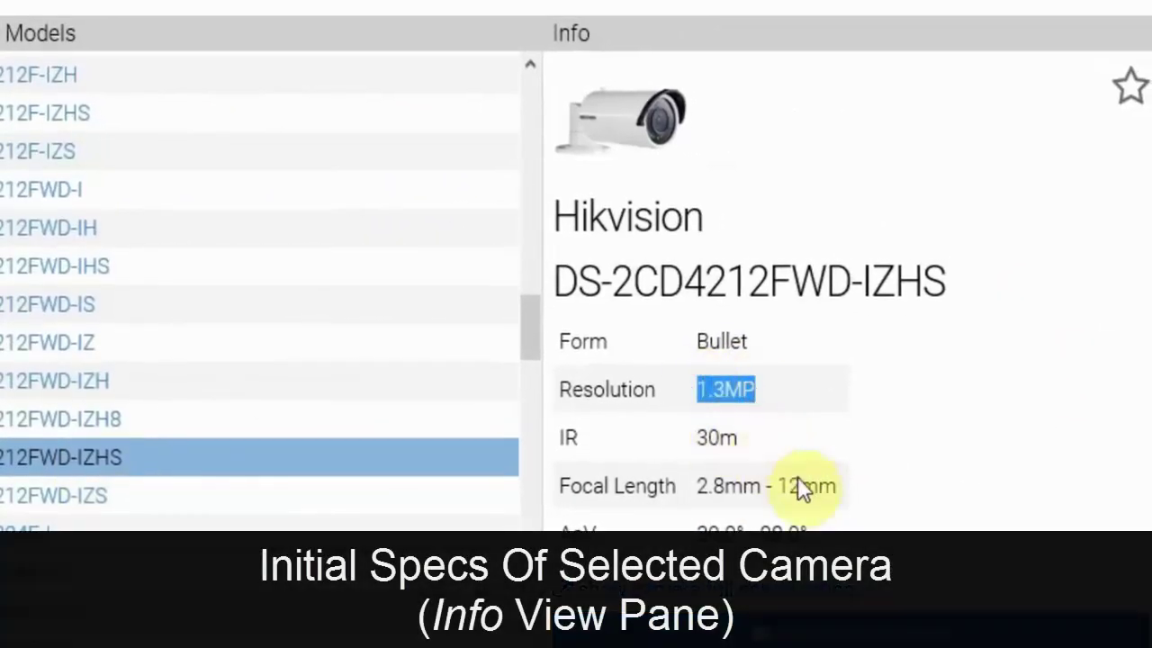
drag(697, 445, 752, 457)
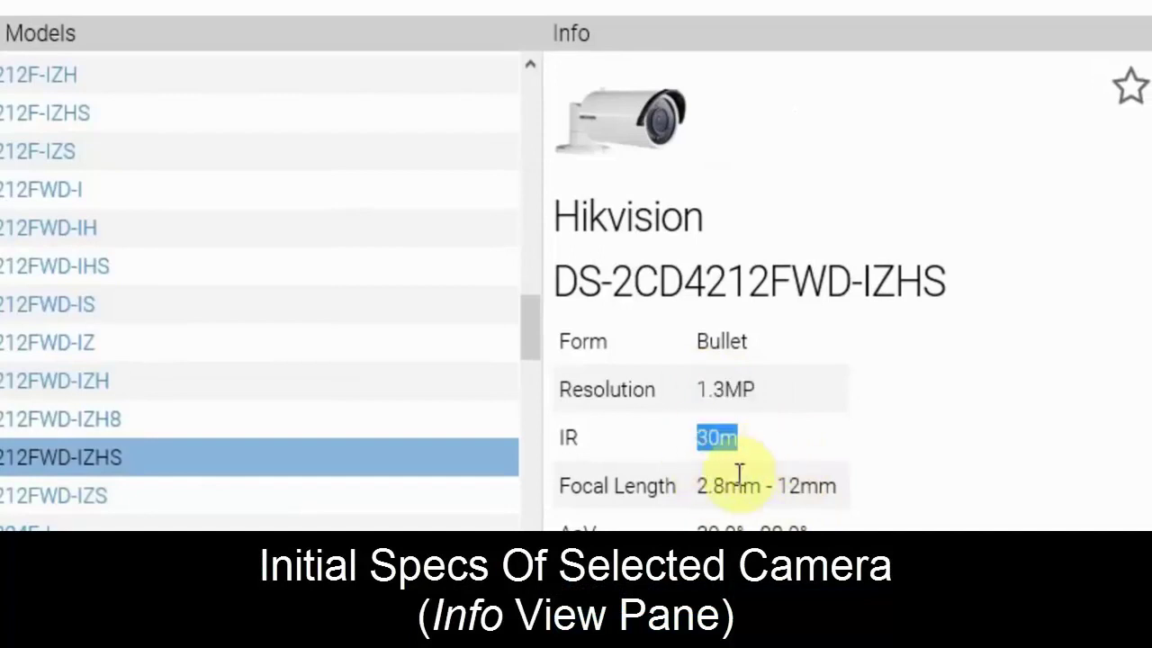
drag(697, 486, 853, 486)
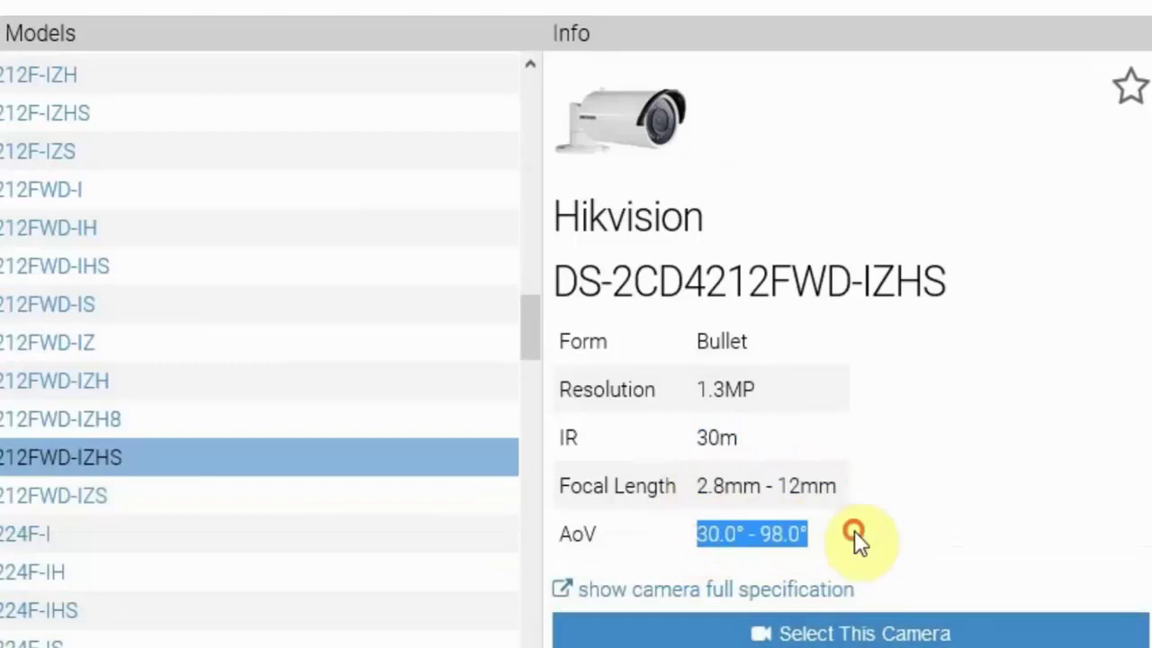
click(937, 635)
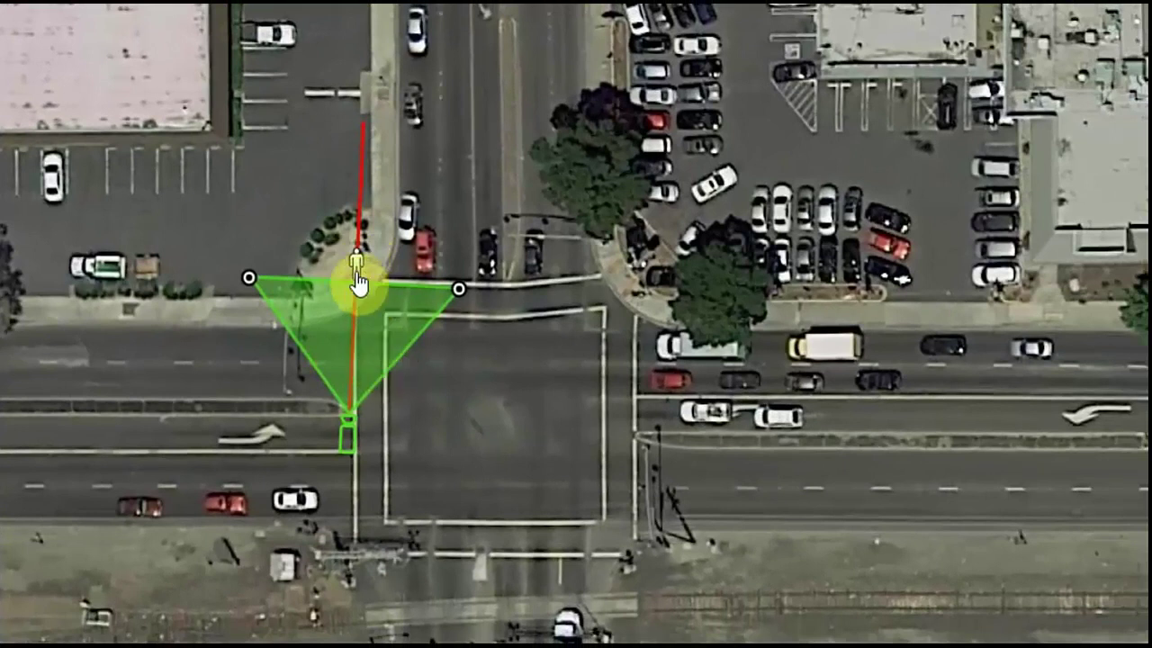
- Turn the camera to face east across the intersection at a distance of about 48 ft and widen its HFoV to 98°
drag(430, 303, 477, 381)
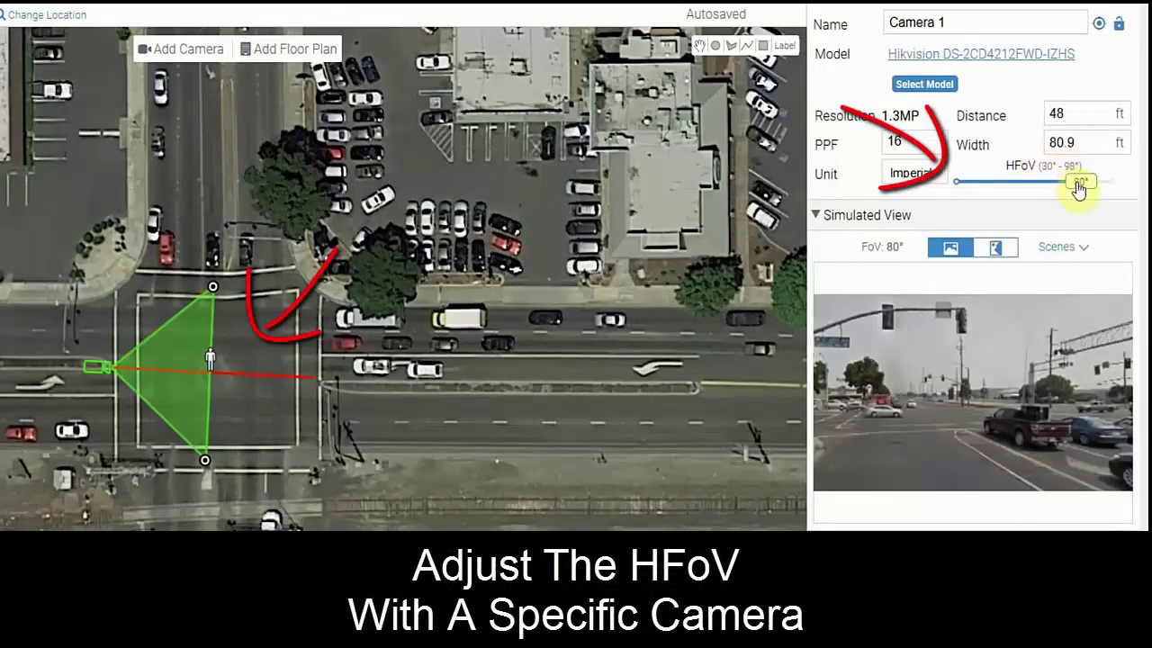
drag(1082, 190, 1129, 194)
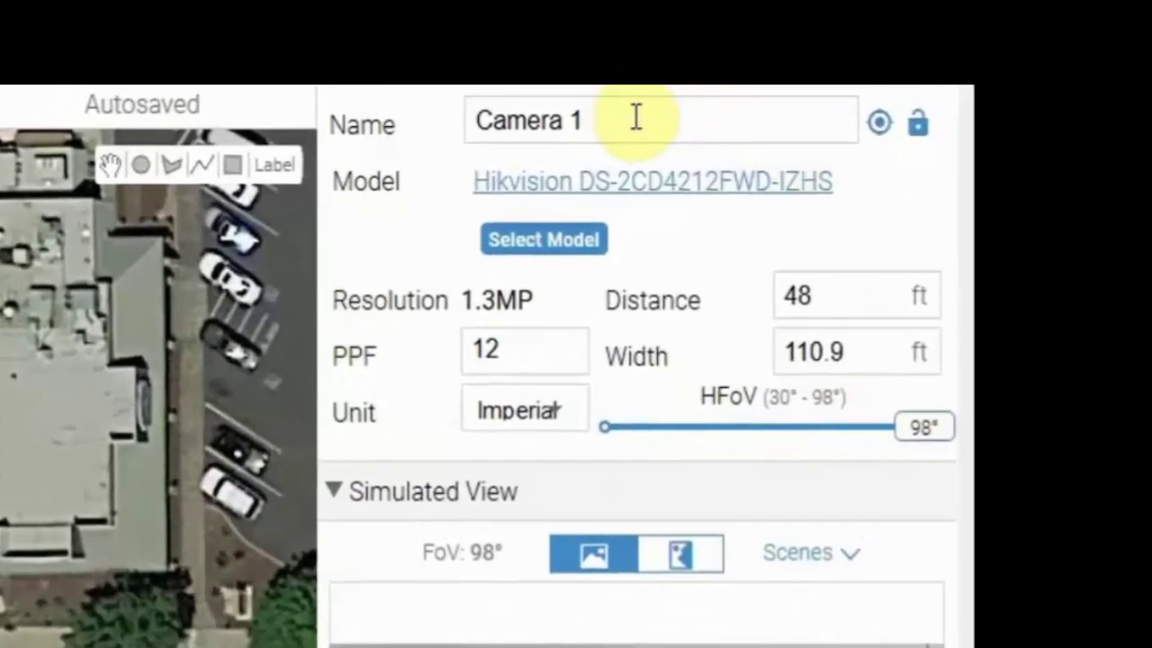
- Rename the camera as Intersection Camera
click(683, 32)
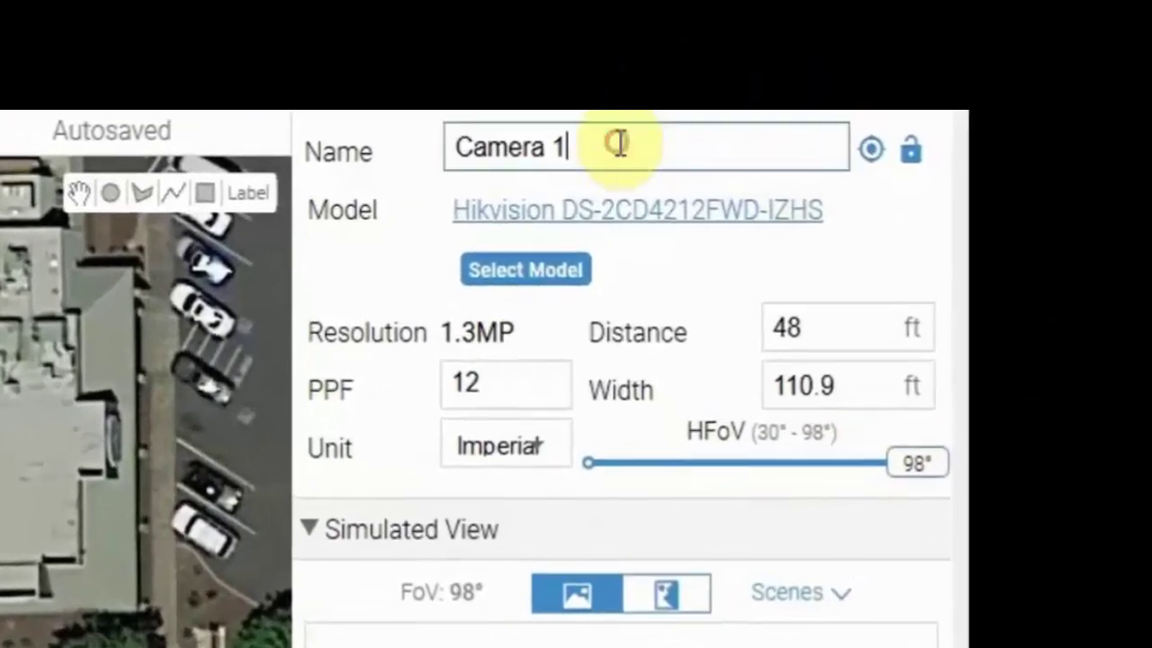
triple_click(448, 145)
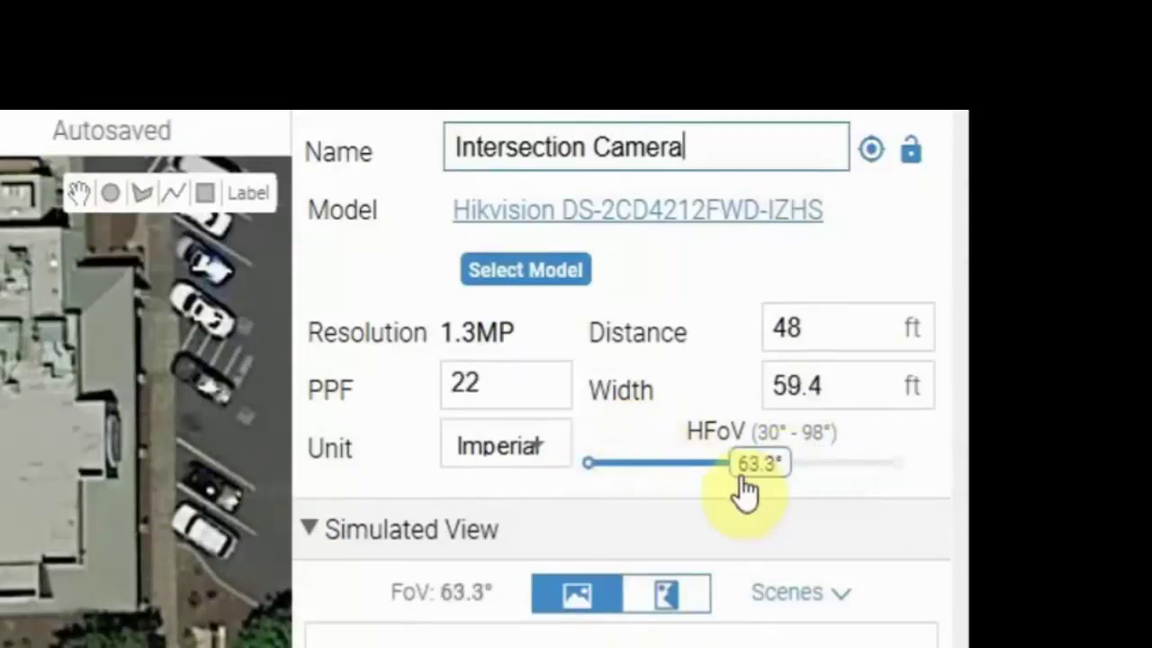
- Narrow the camera's HFoV to 35.2° and lock the camera
drag(742, 491, 611, 479)
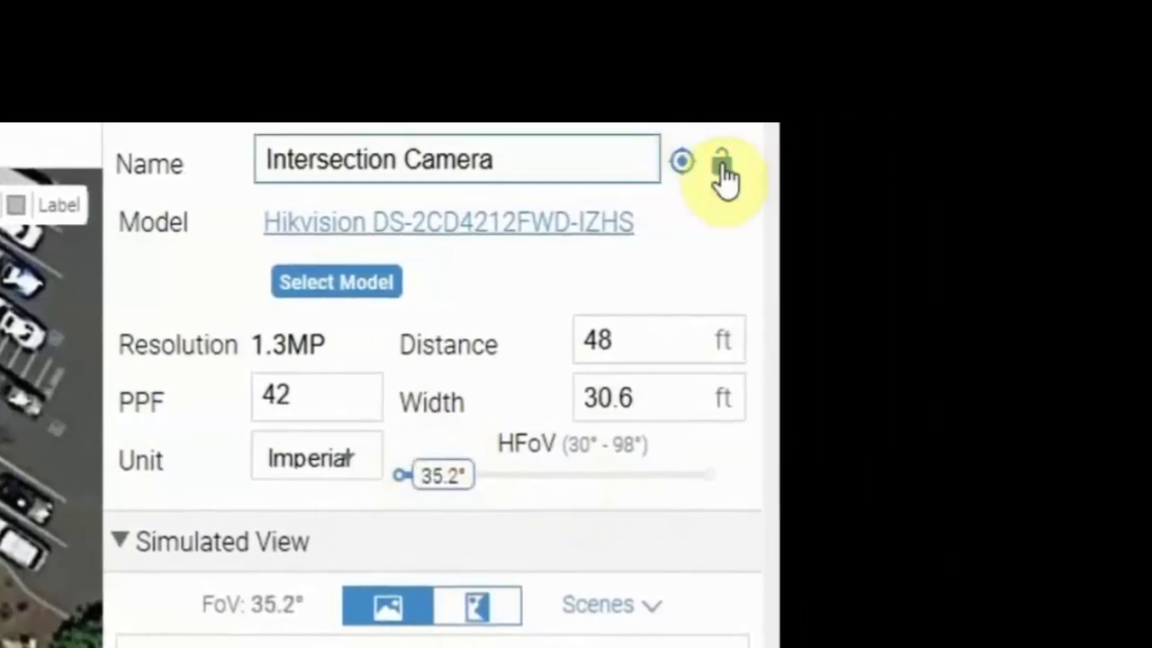
click(721, 165)
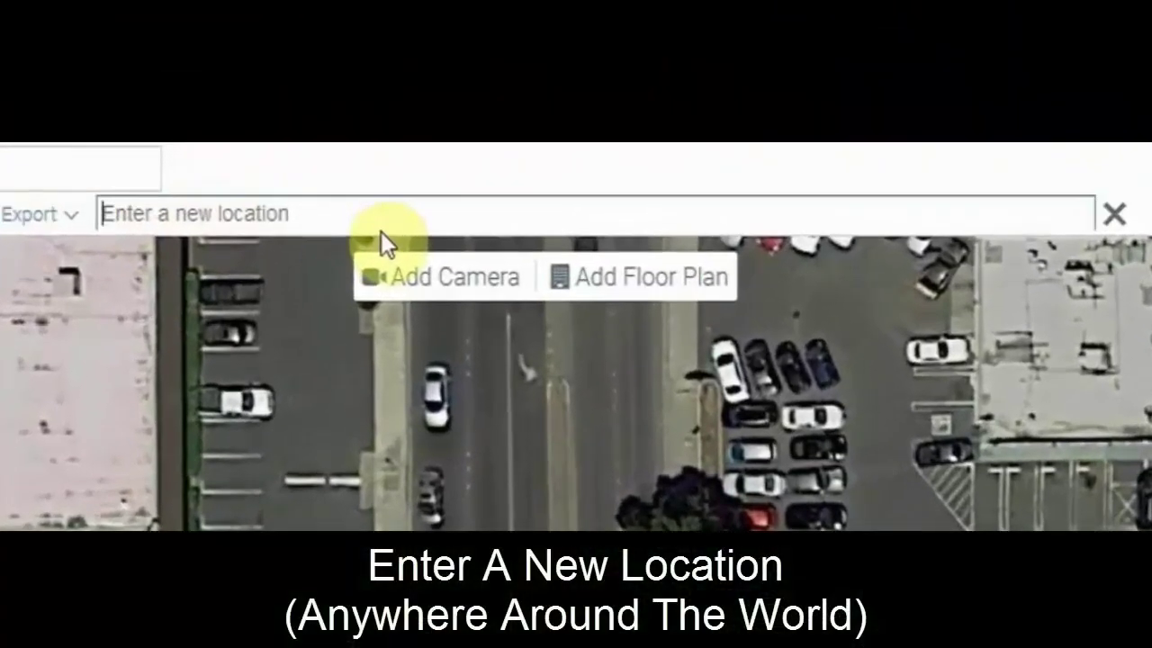
- Change the project location to St. Louis, MO, USA and bring the downtown blocks into close view
text(St Lou)
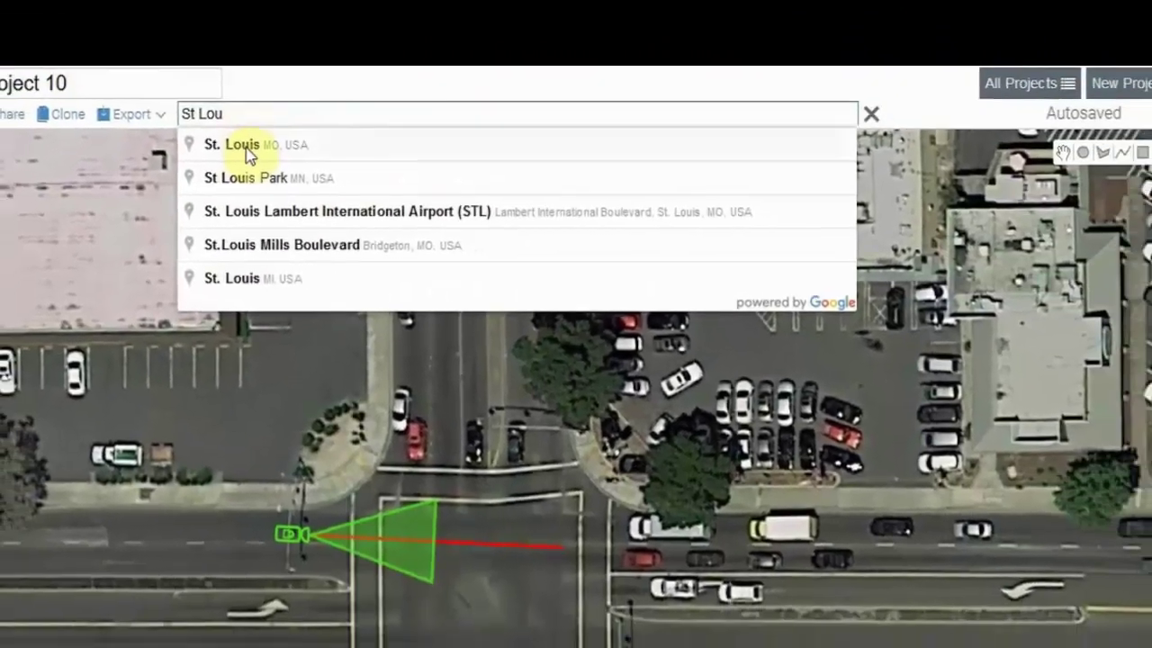
click(212, 248)
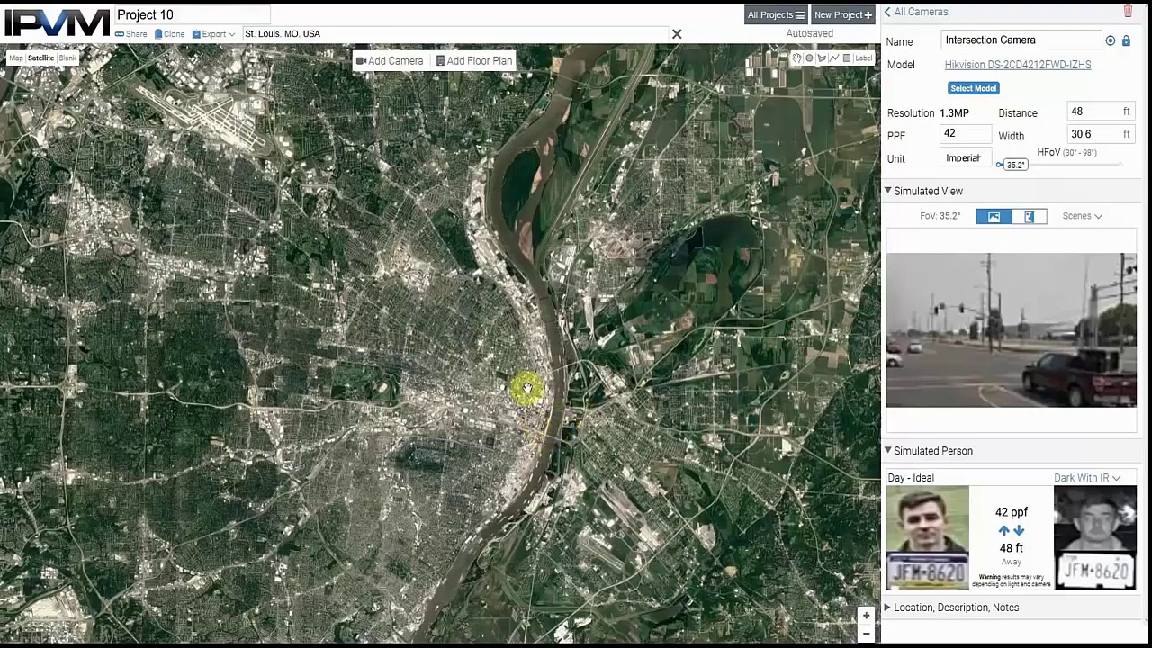
scroll(486, 389, up, 3)
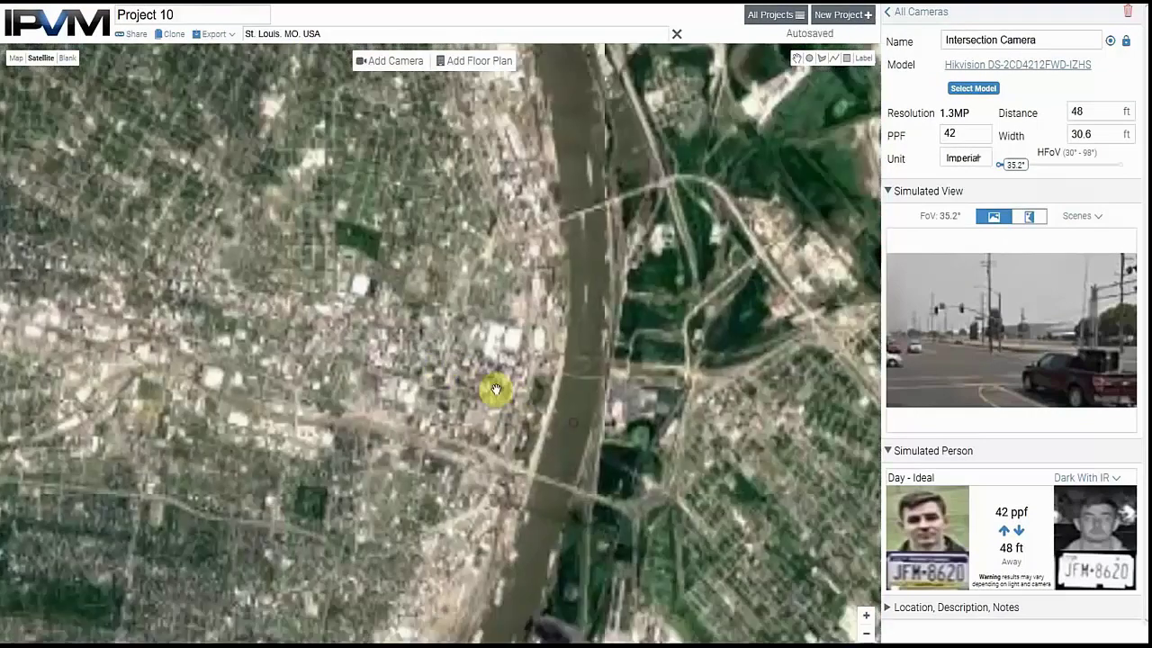
scroll(495, 413, up, 4)
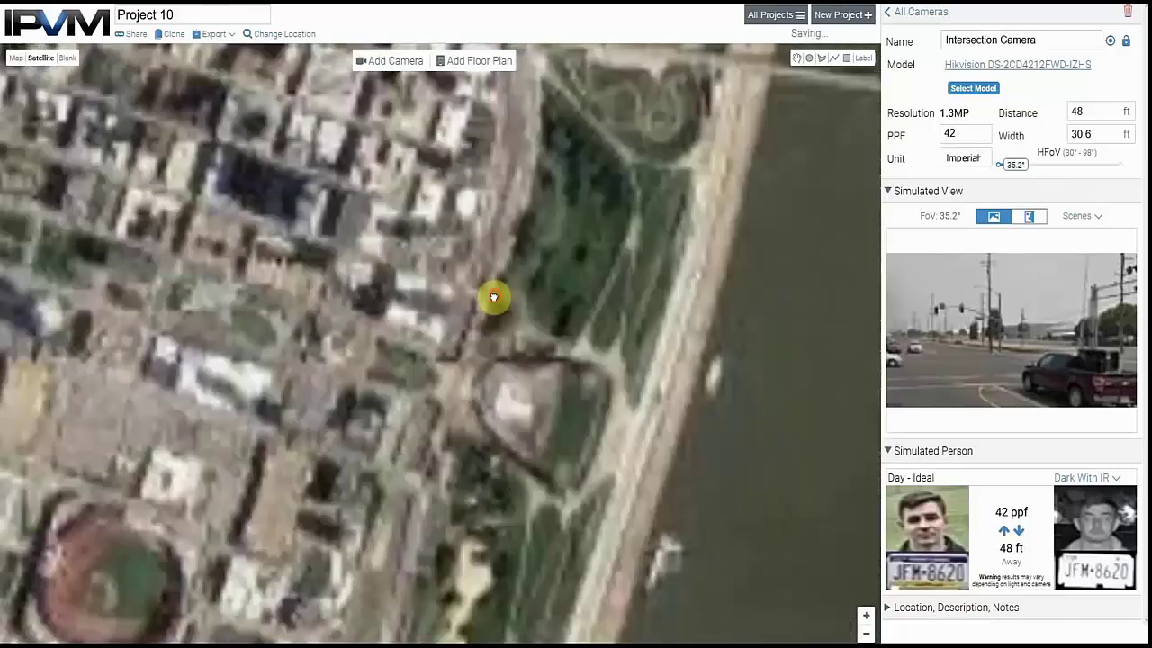
scroll(490, 341, up, 3)
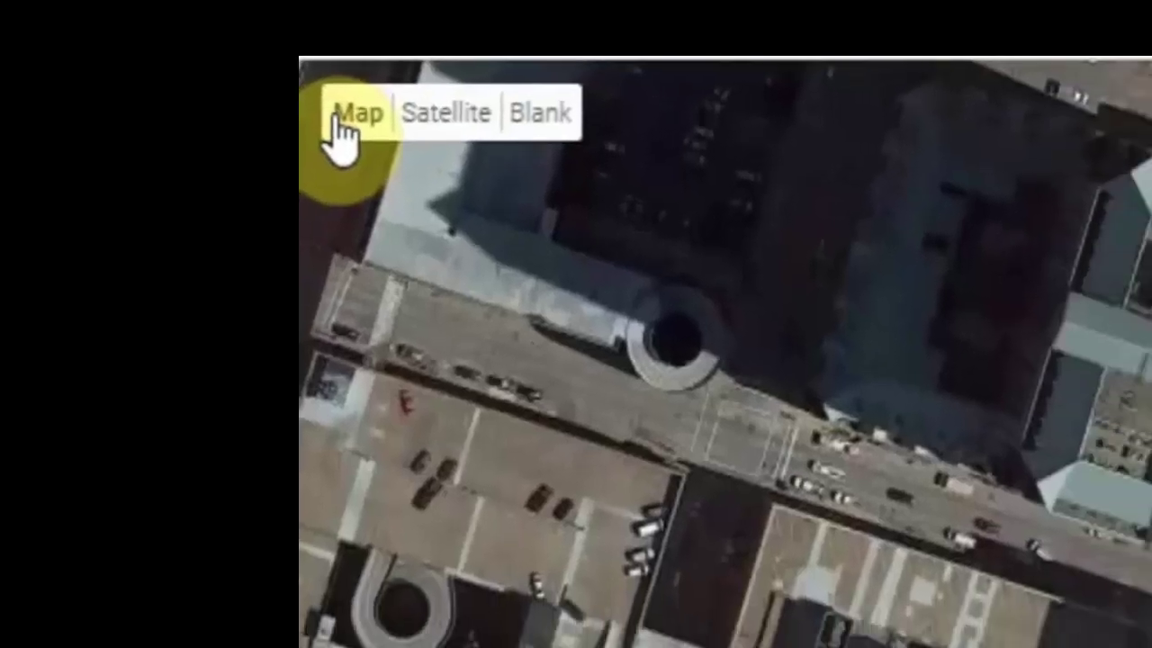
- Show the location as the standard street map, and change the background to Blank for a floor plan
click(403, 135)
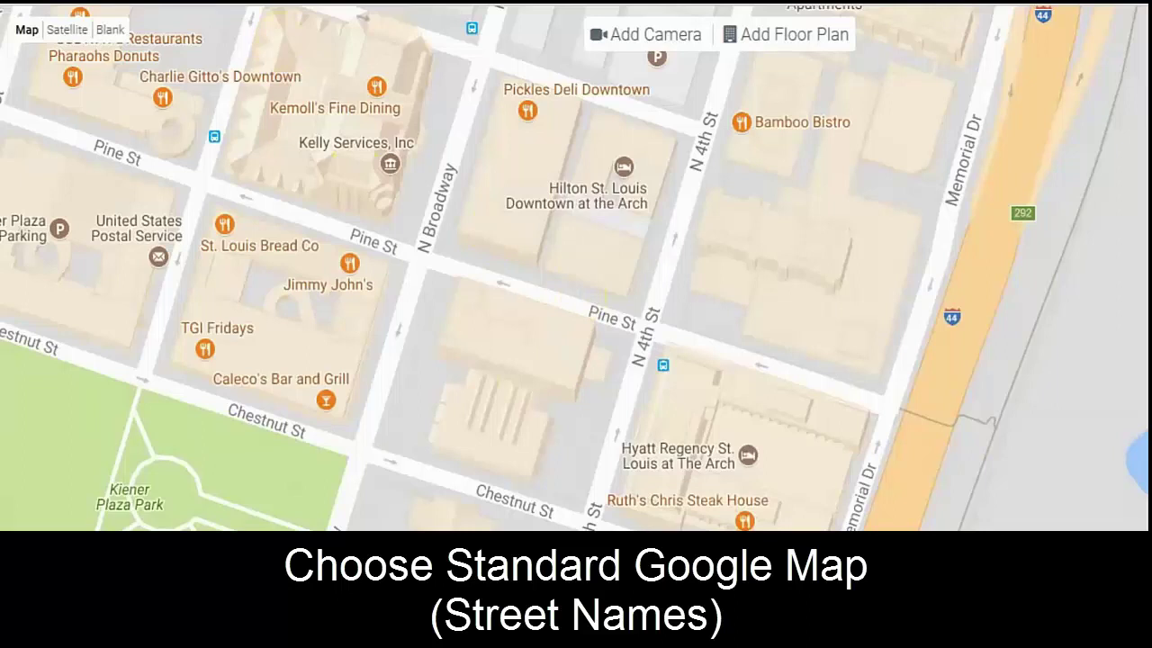
click(110, 33)
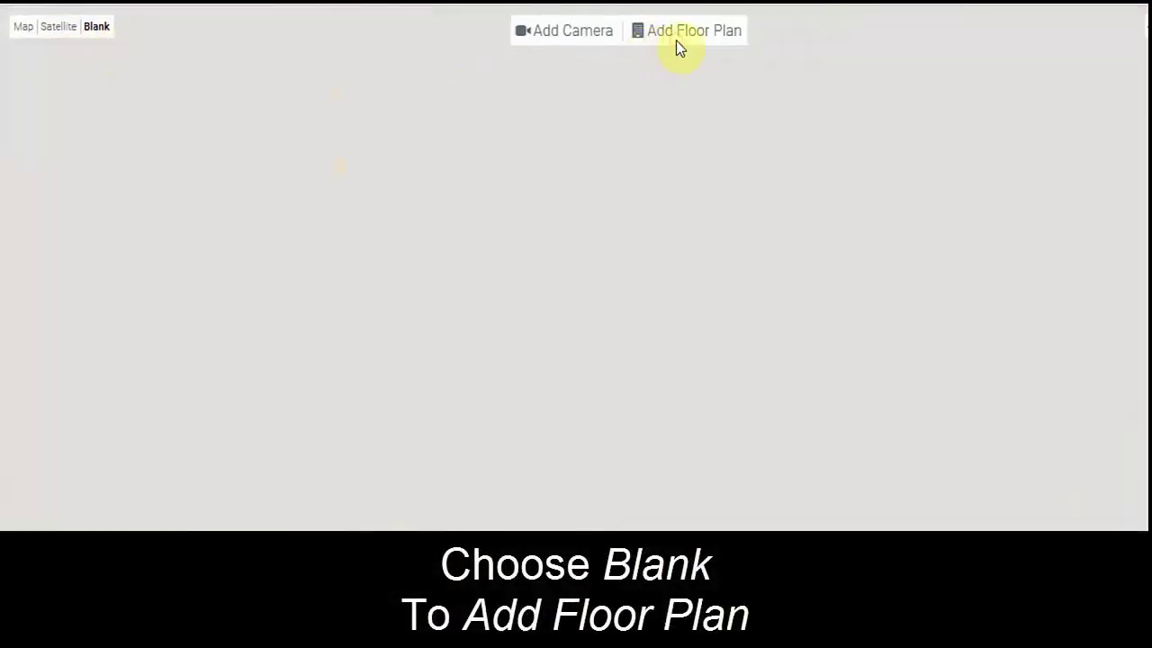
- Add the Office Floor Plan image file to the blank background as a floor plan
click(682, 35)
click(654, 480)
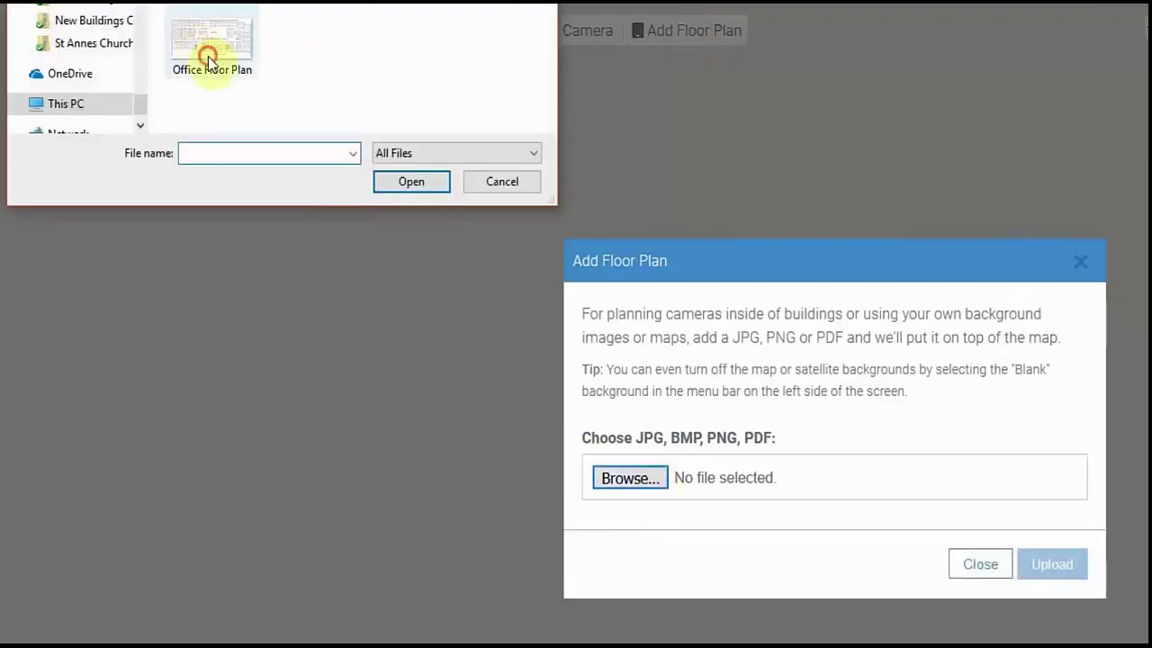
click(207, 58)
click(402, 183)
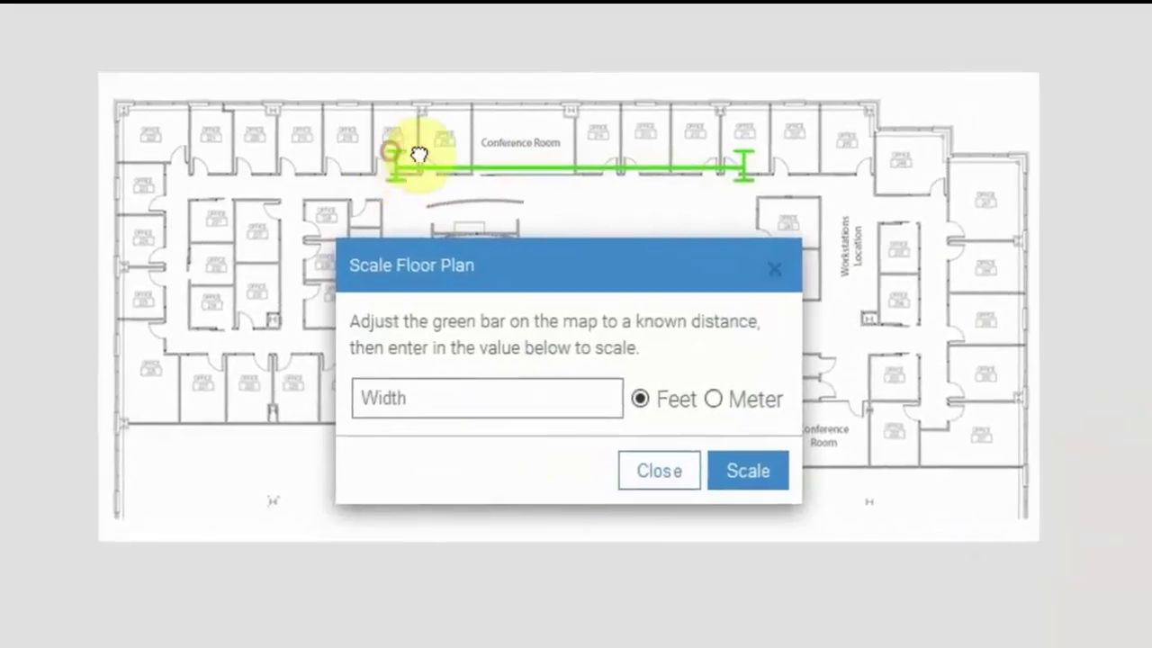
- Scale the floor plan by fitting the green bar to an office doorway and setting its width to 3 feet
drag(419, 155, 712, 161)
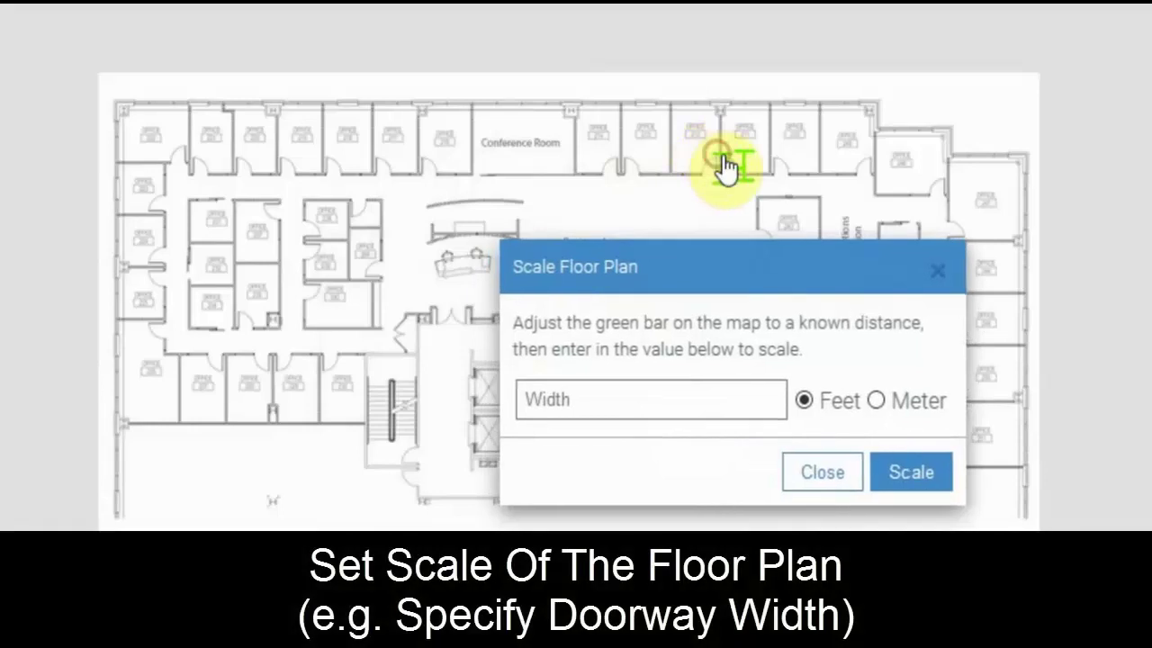
drag(743, 183, 735, 176)
click(599, 399)
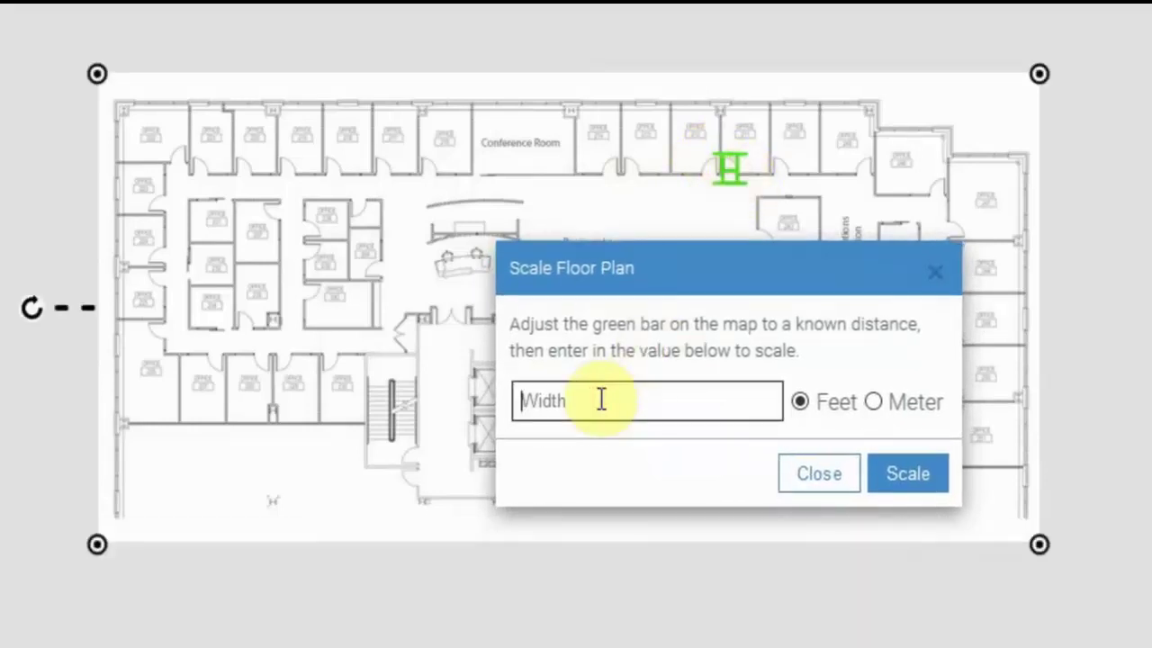
text(3)
click(932, 483)
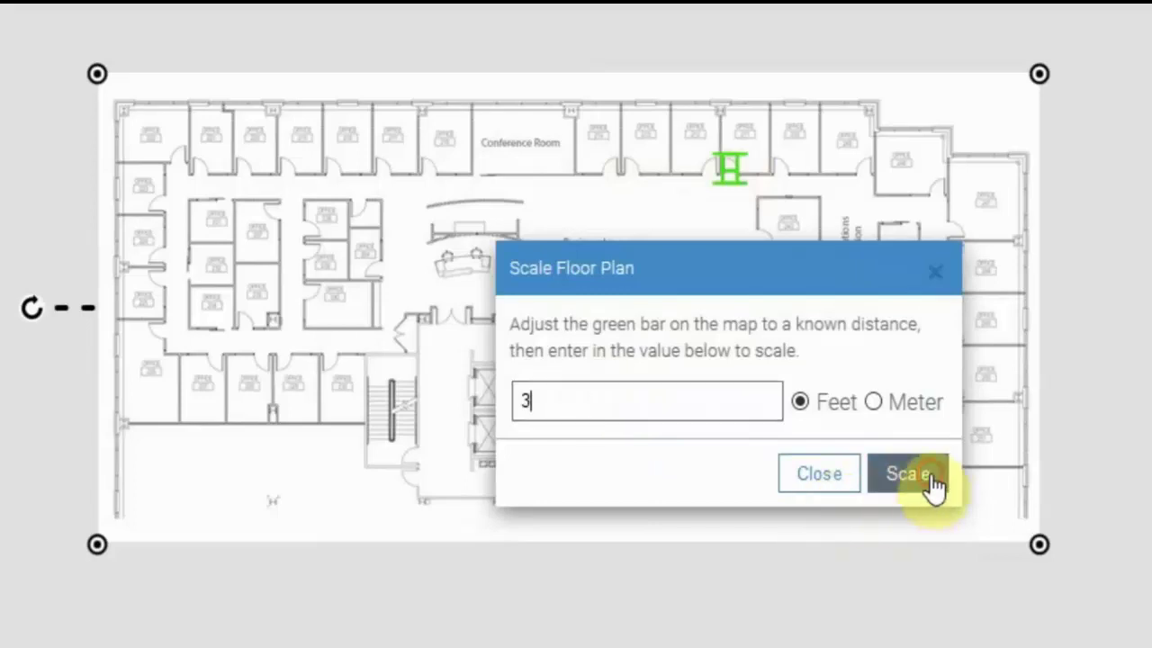
- Add a new camera to the scaled office floor plan
scroll(545, 297, up, 5)
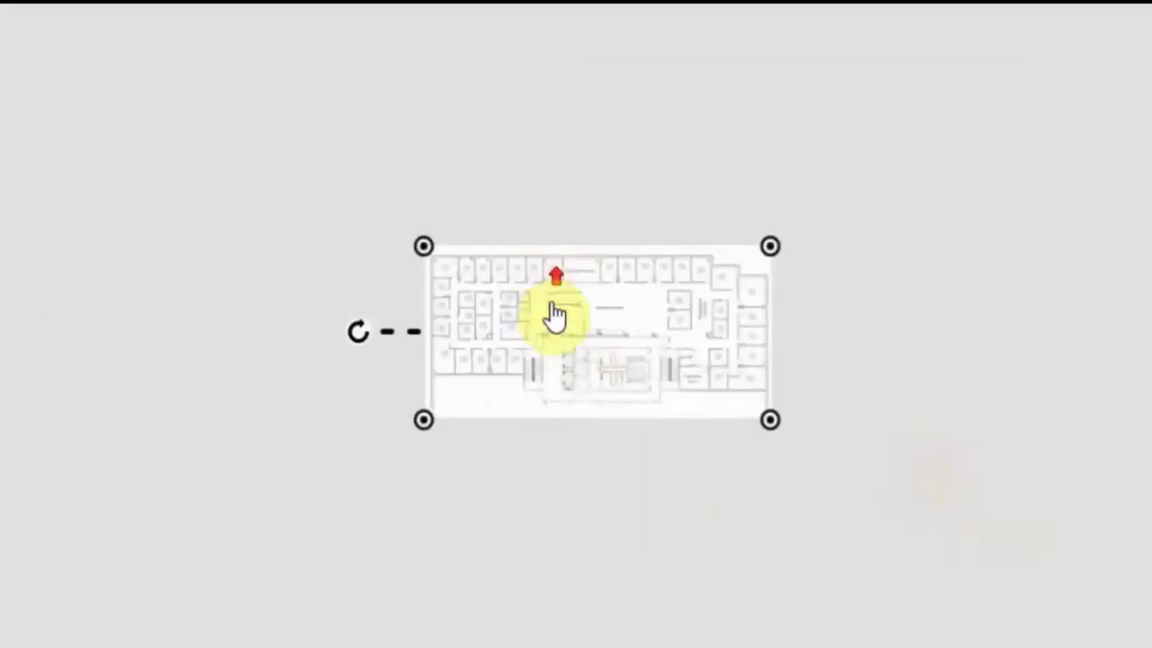
scroll(686, 429, up, 3)
drag(549, 290, 620, 301)
drag(431, 256, 558, 261)
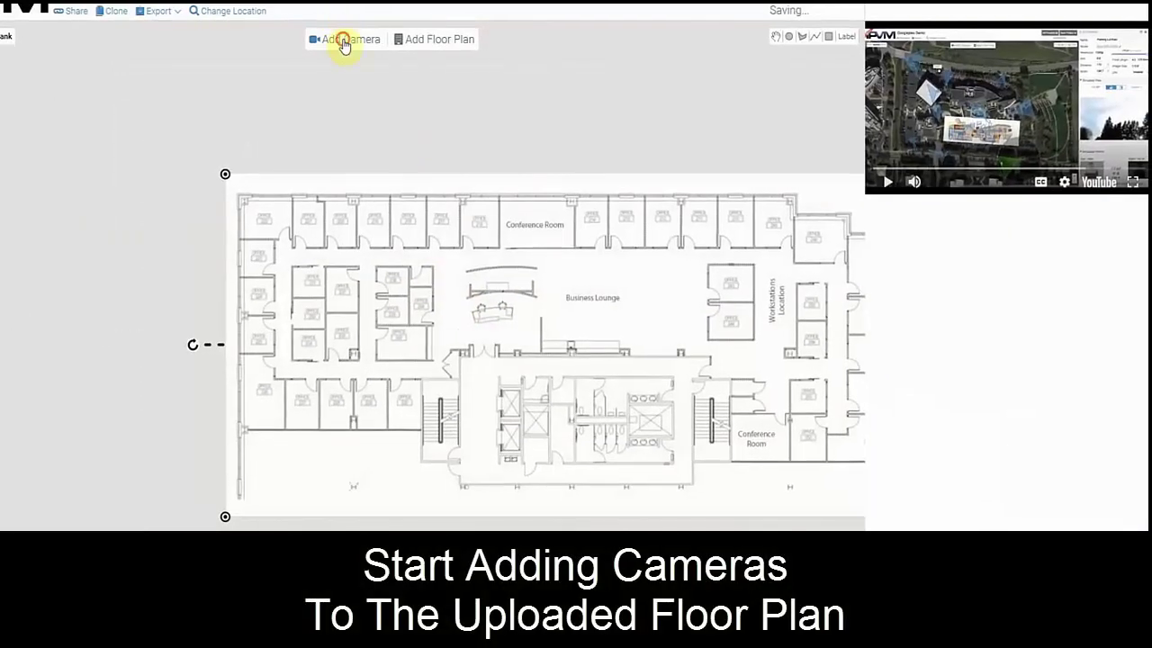
click(343, 41)
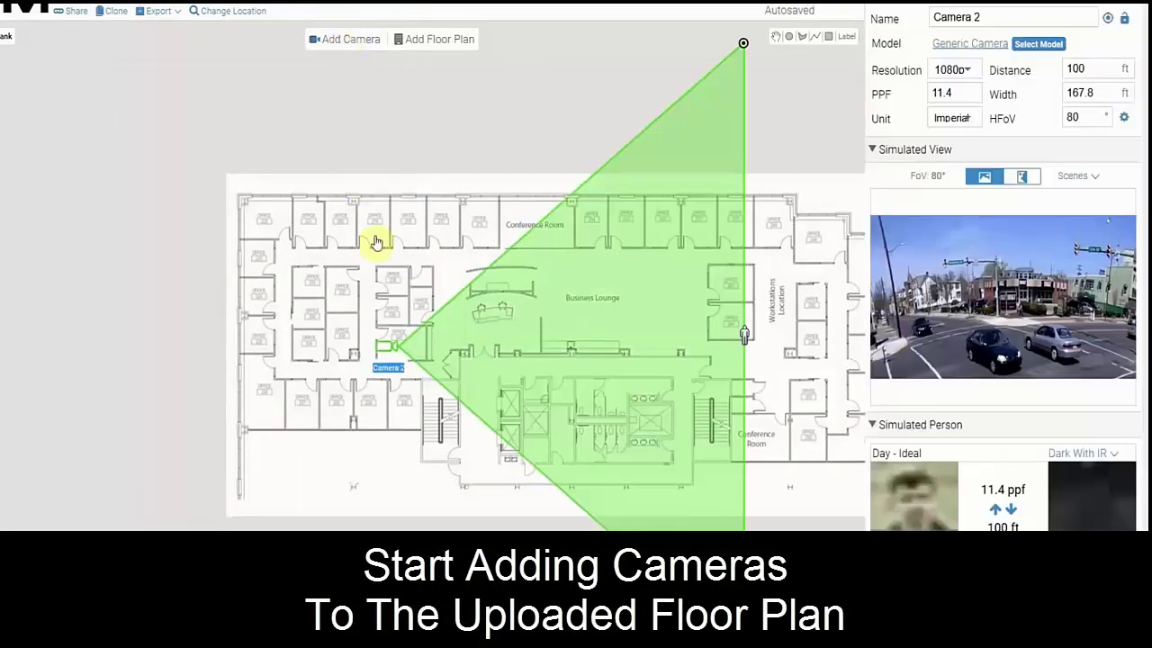
- Search the camera models for "han", filter Hanwha / Samsung to Dome form, and assign the SND-L6083R to the new camera
click(976, 44)
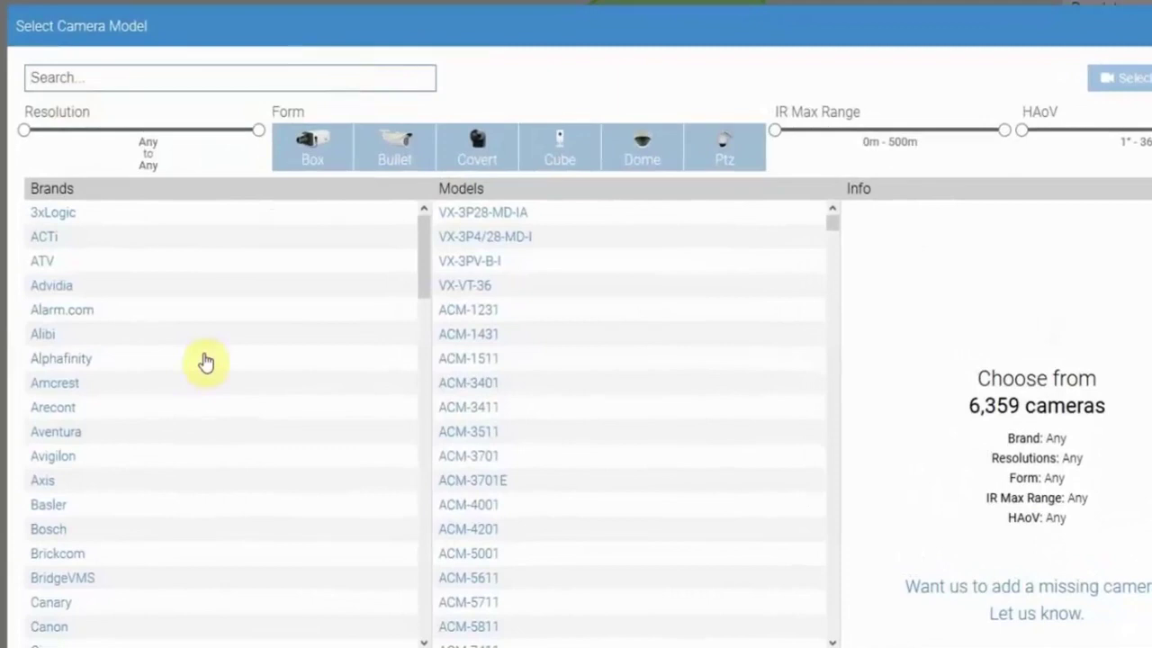
text(han)
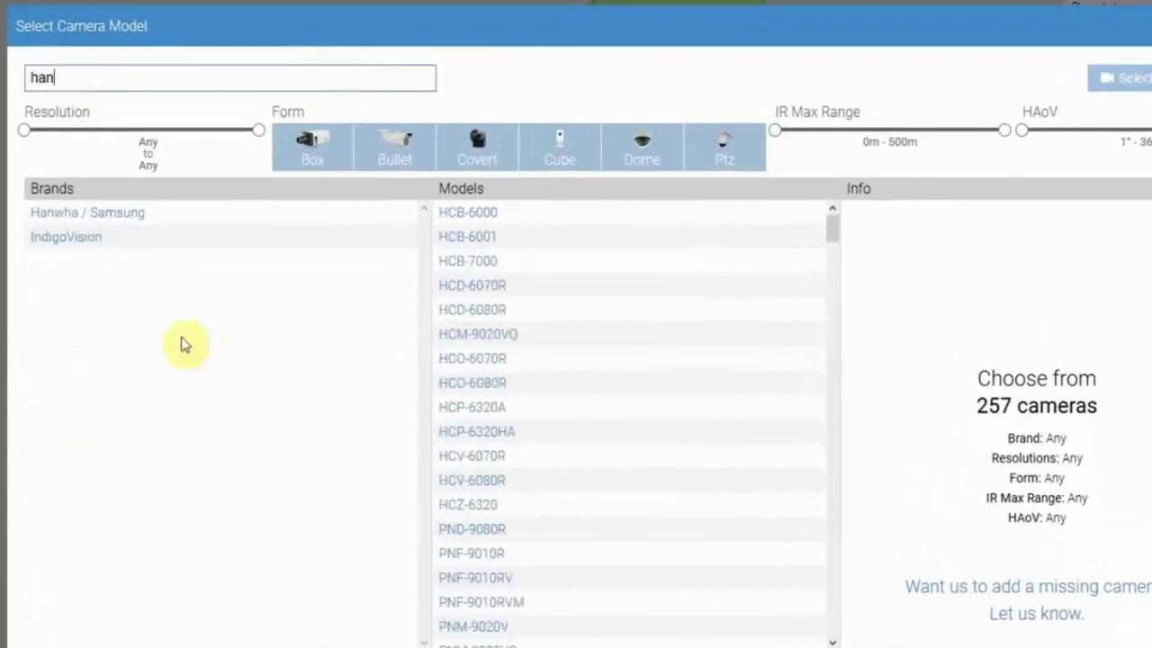
click(149, 225)
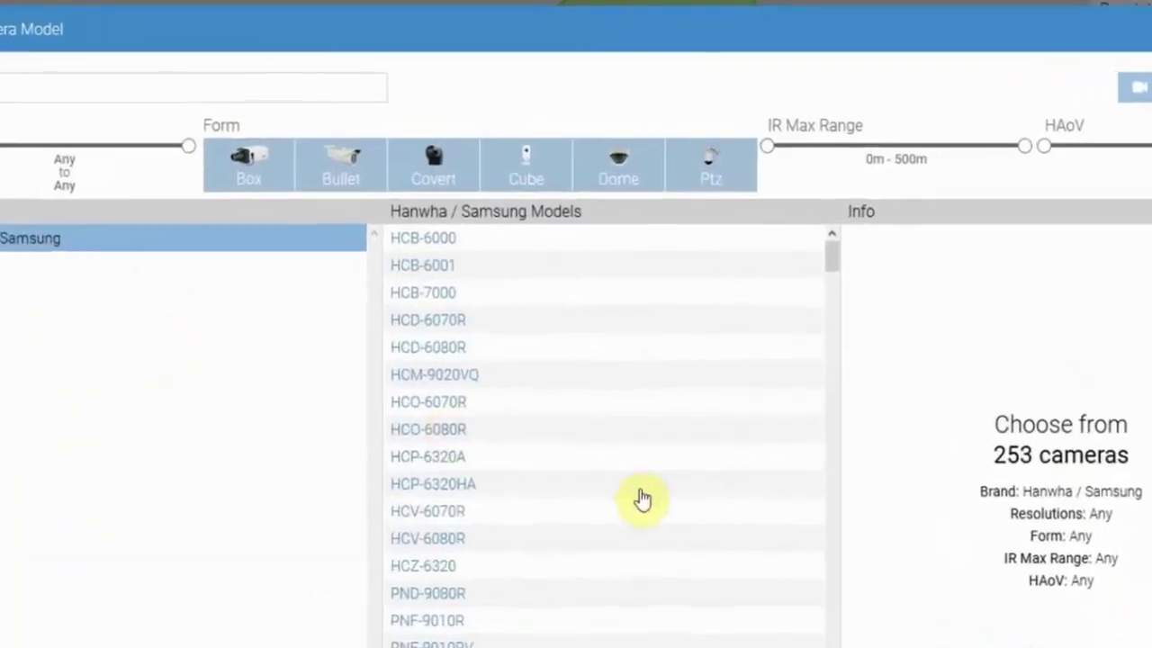
scroll(563, 459, down, 10)
click(570, 200)
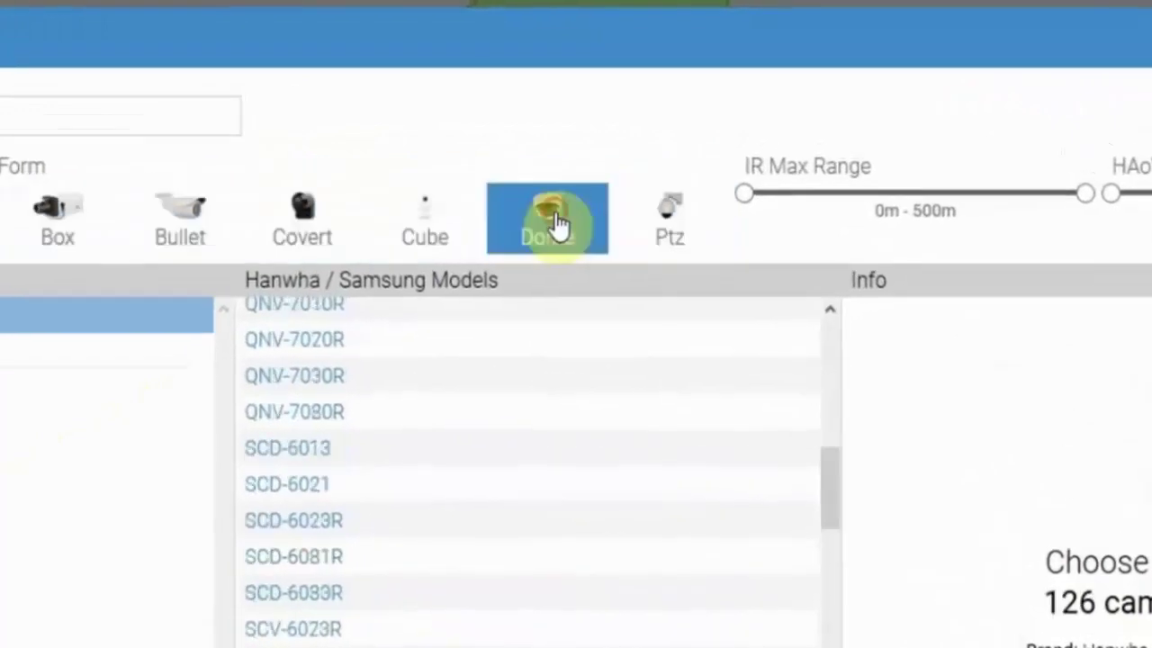
scroll(477, 630, down, 10)
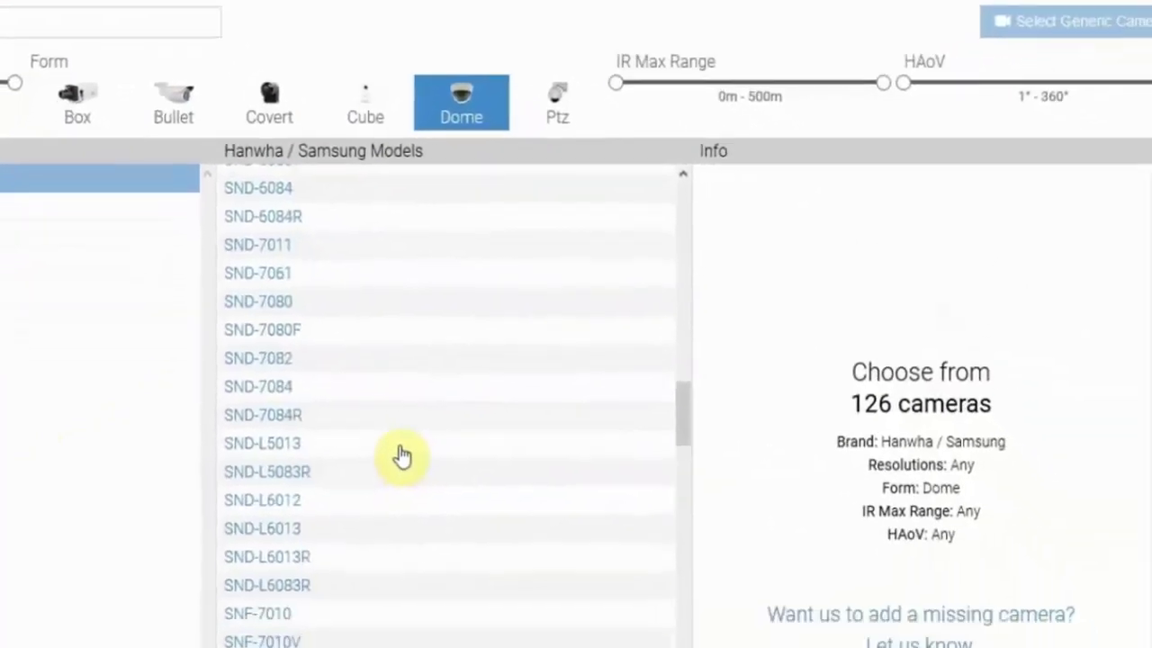
click(290, 527)
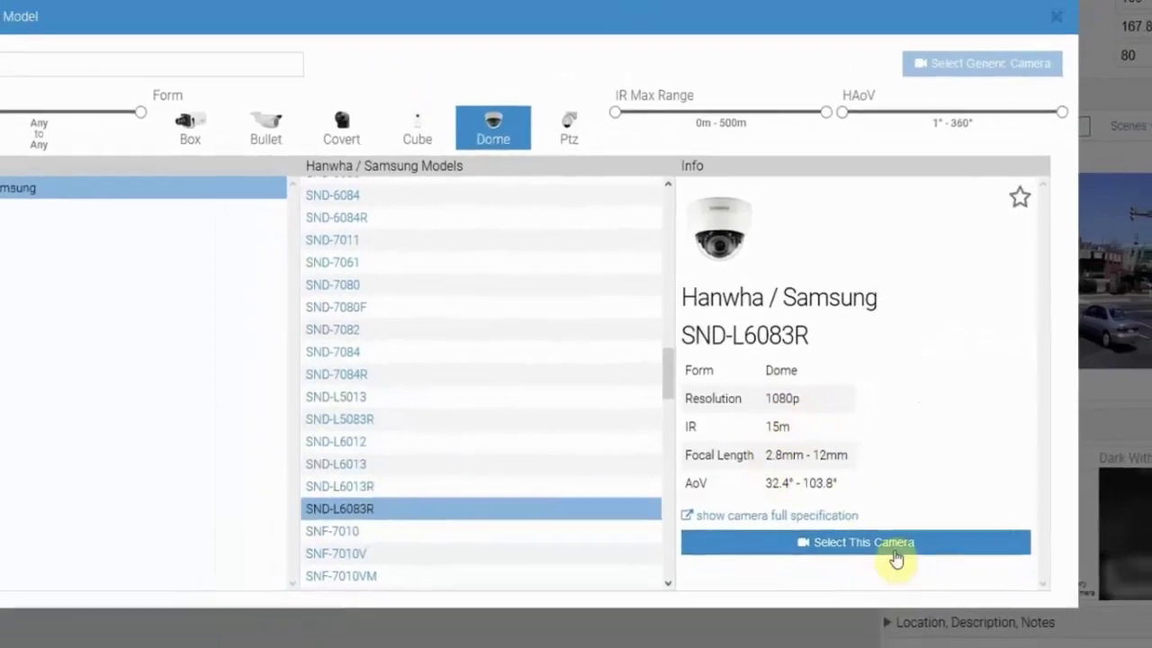
click(895, 544)
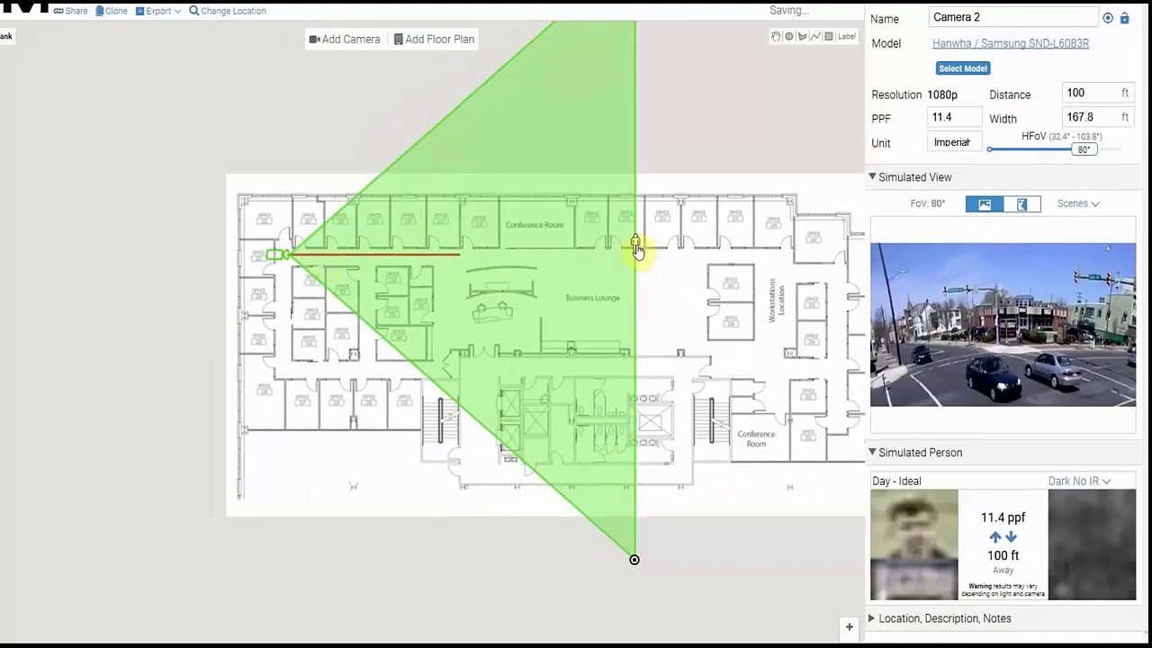
- Aim the camera along the upper hallway from its far end, with a distance of 41 ft and an HFoV of 32.7°
drag(573, 256, 333, 252)
drag(453, 244, 430, 248)
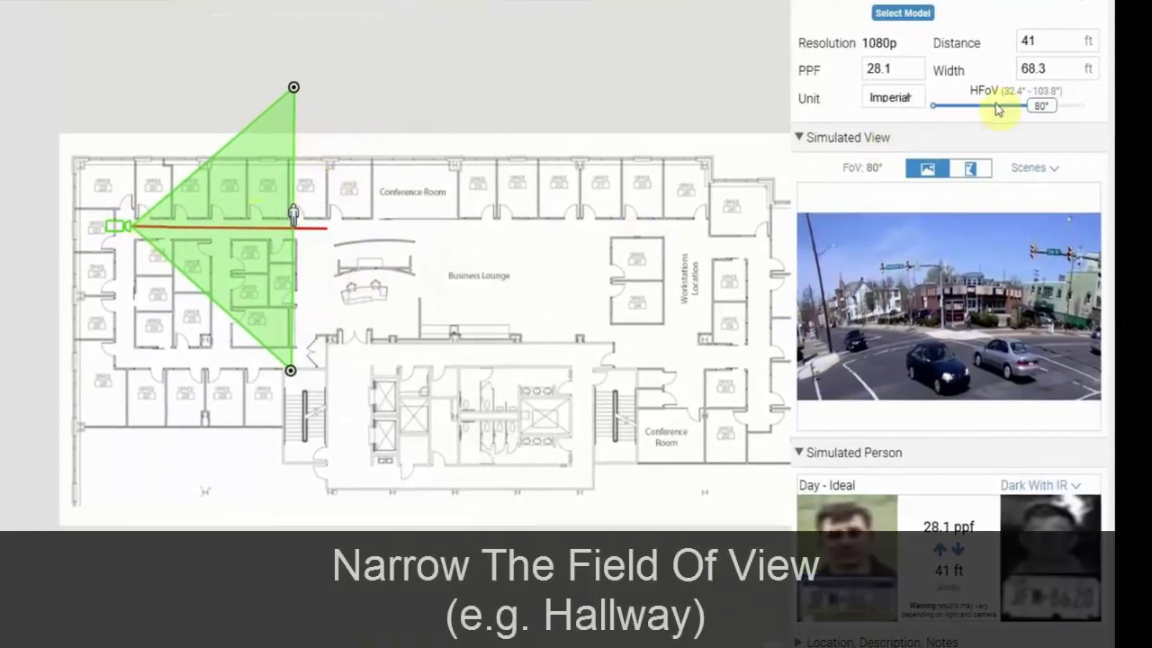
drag(1035, 108, 936, 108)
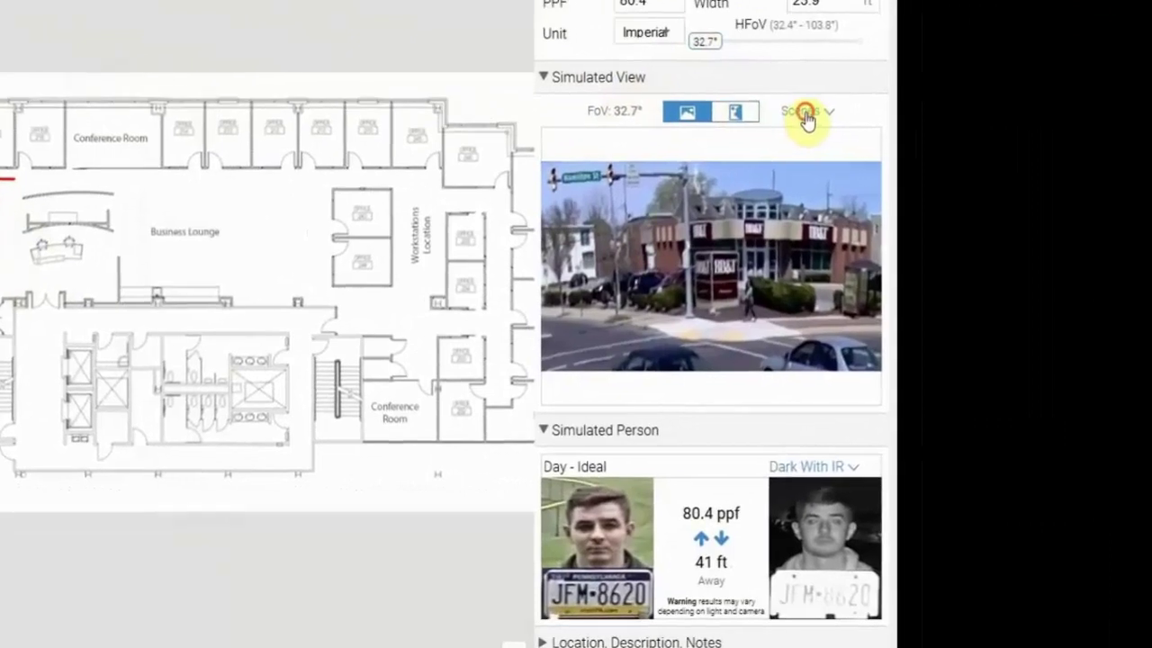
- Apply the hallway scene to the simulated view in corridor format, and set the HFoV to 27.7°
click(1026, 167)
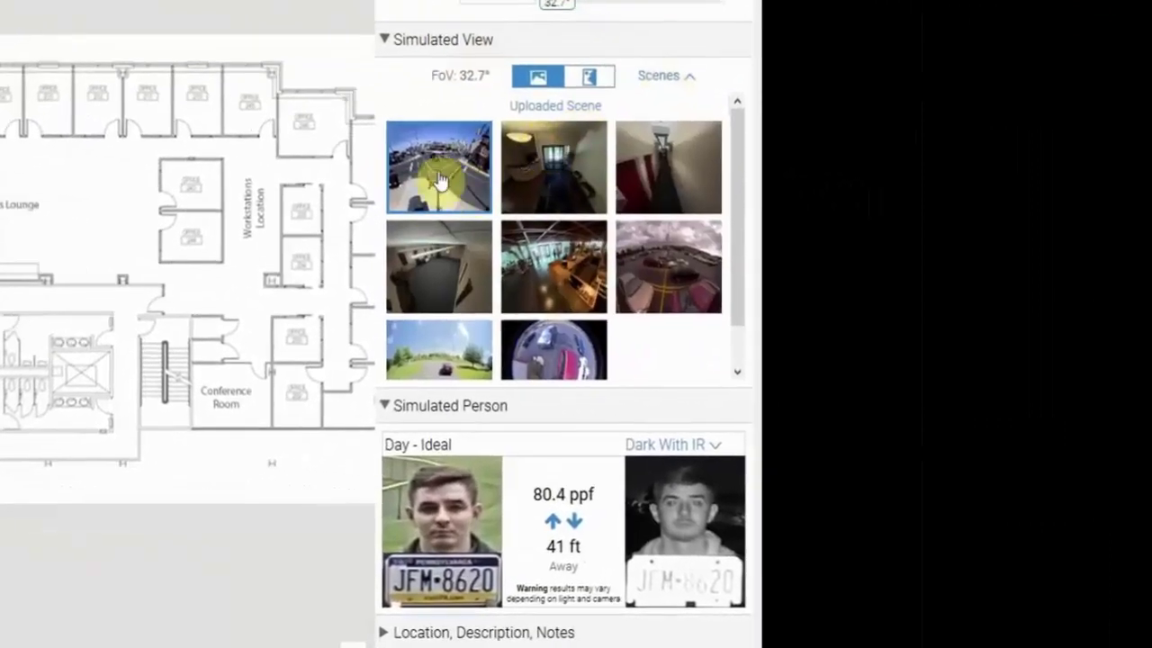
click(690, 171)
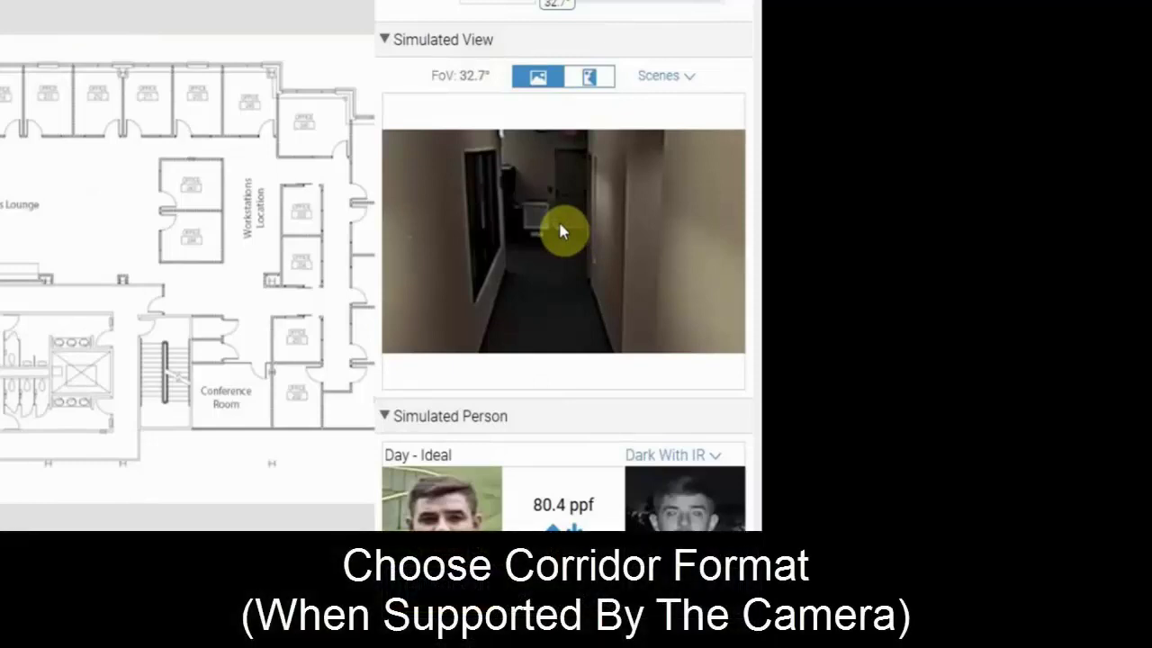
click(595, 77)
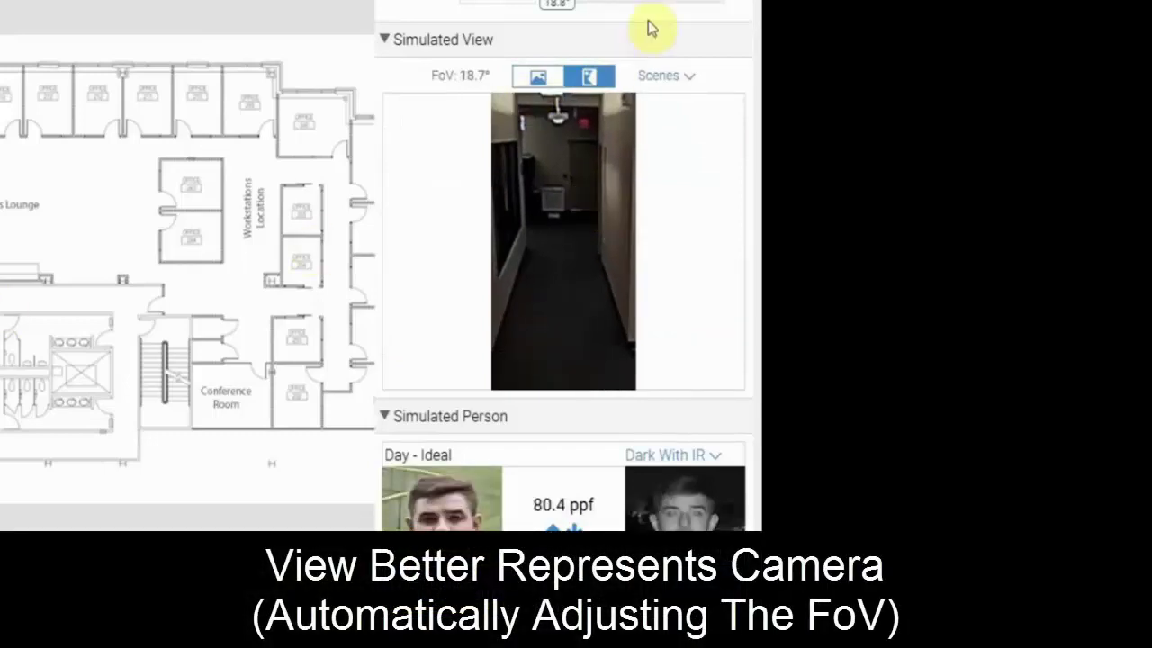
drag(565, 8, 579, 8)
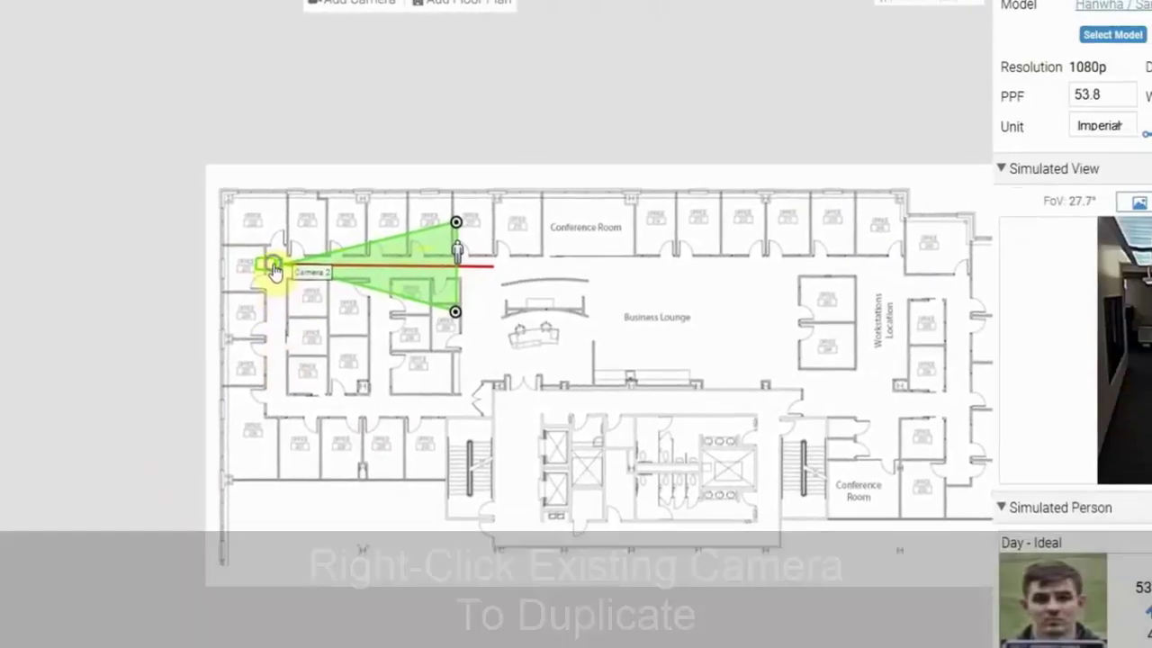
- Duplicate the hallway camera and place the copy at the far end of the lower hallway
right_click(367, 331)
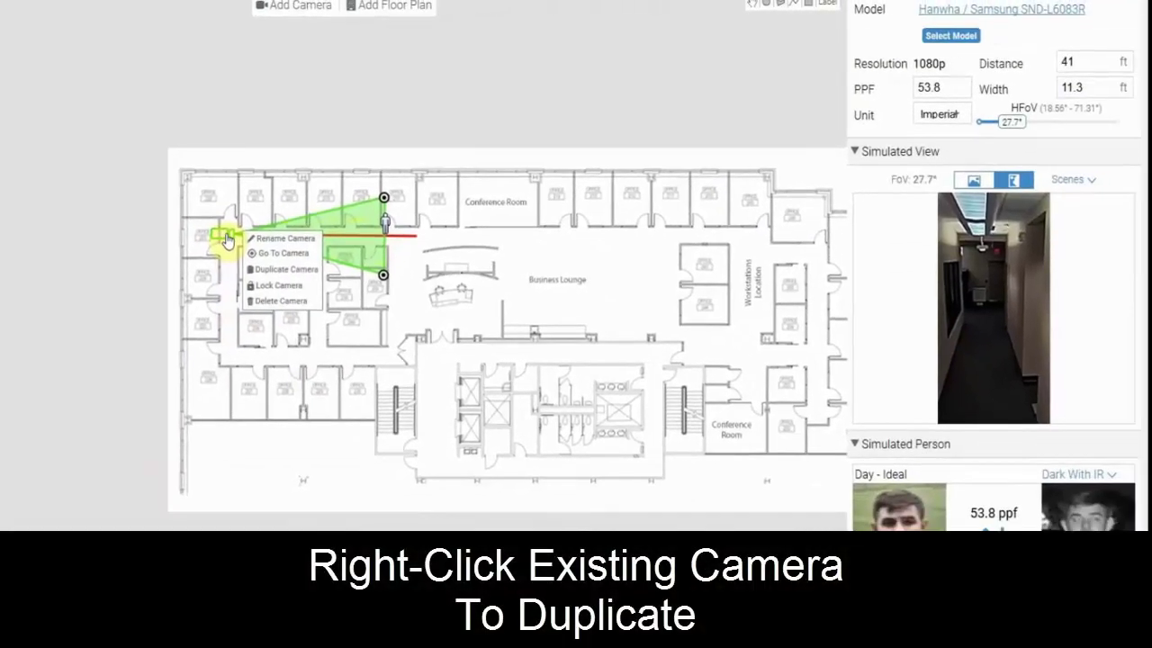
click(281, 270)
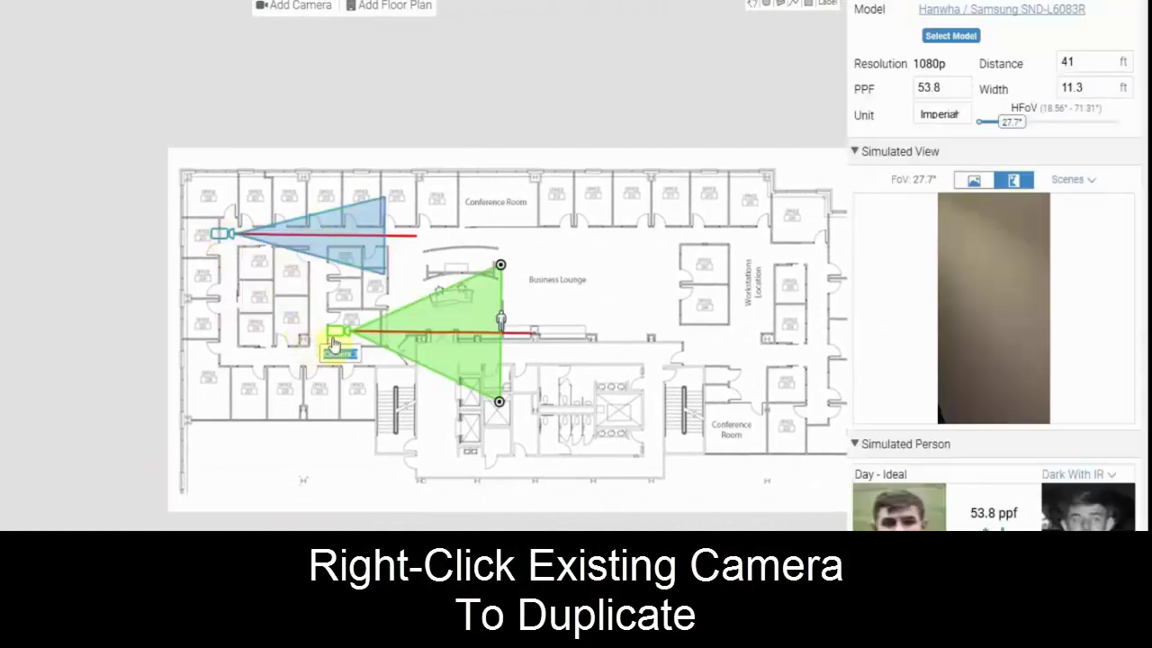
drag(287, 345, 206, 351)
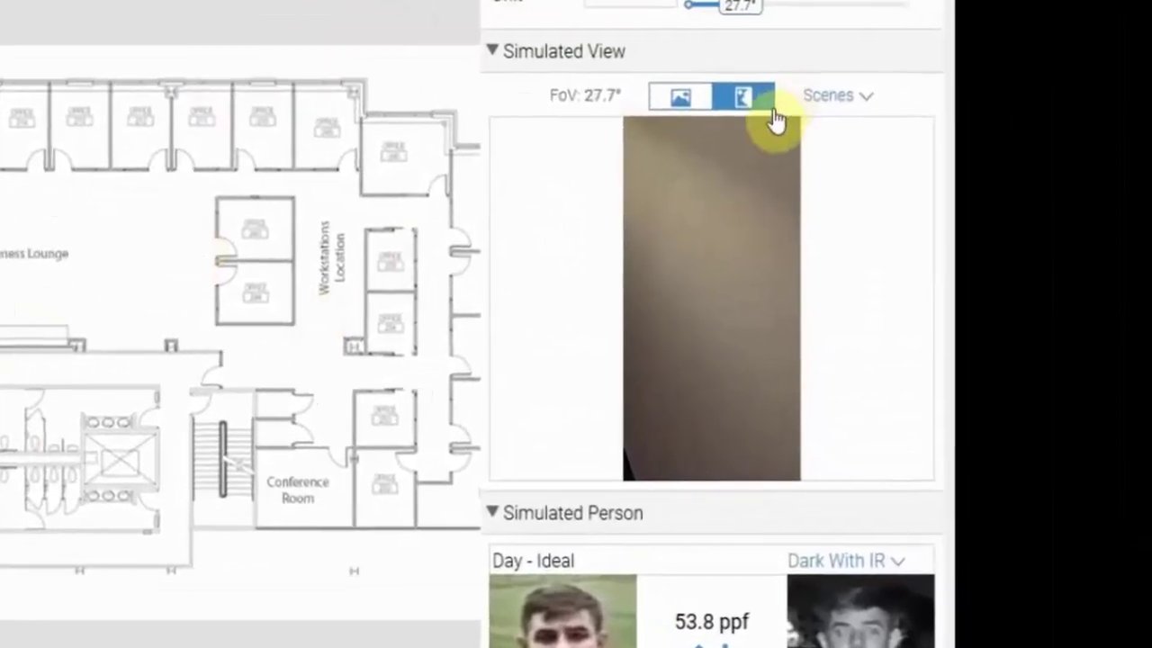
- Give the duplicated camera the glass entrance door scene, centre its simulated view on the doors, and switch it to landscape format
click(826, 97)
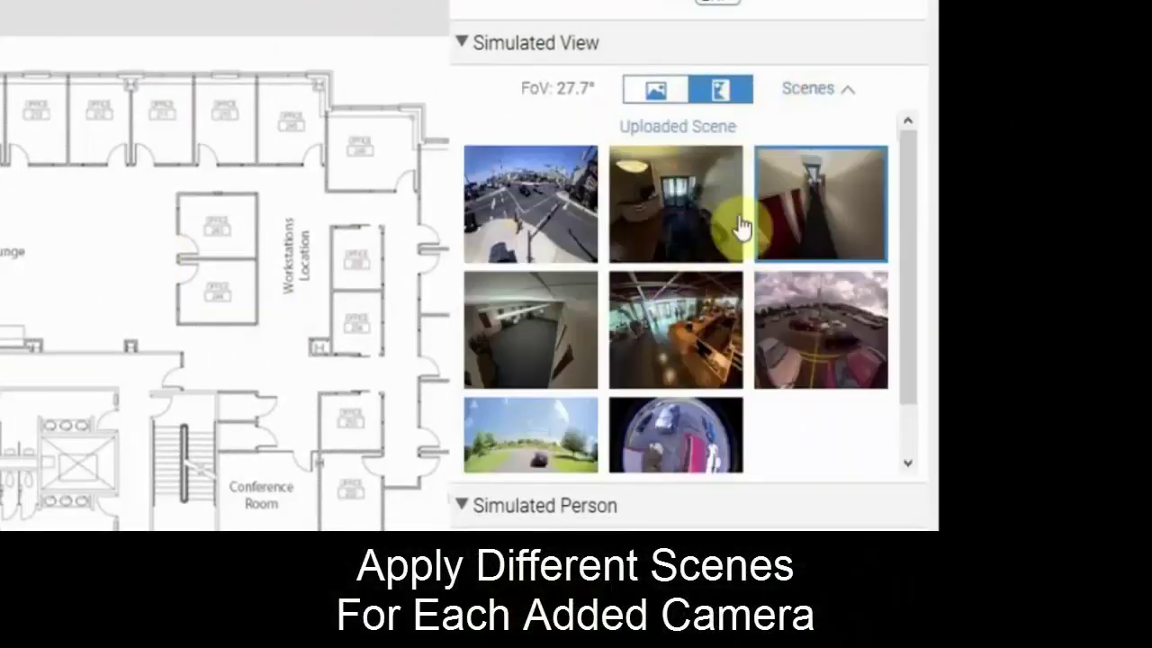
click(741, 227)
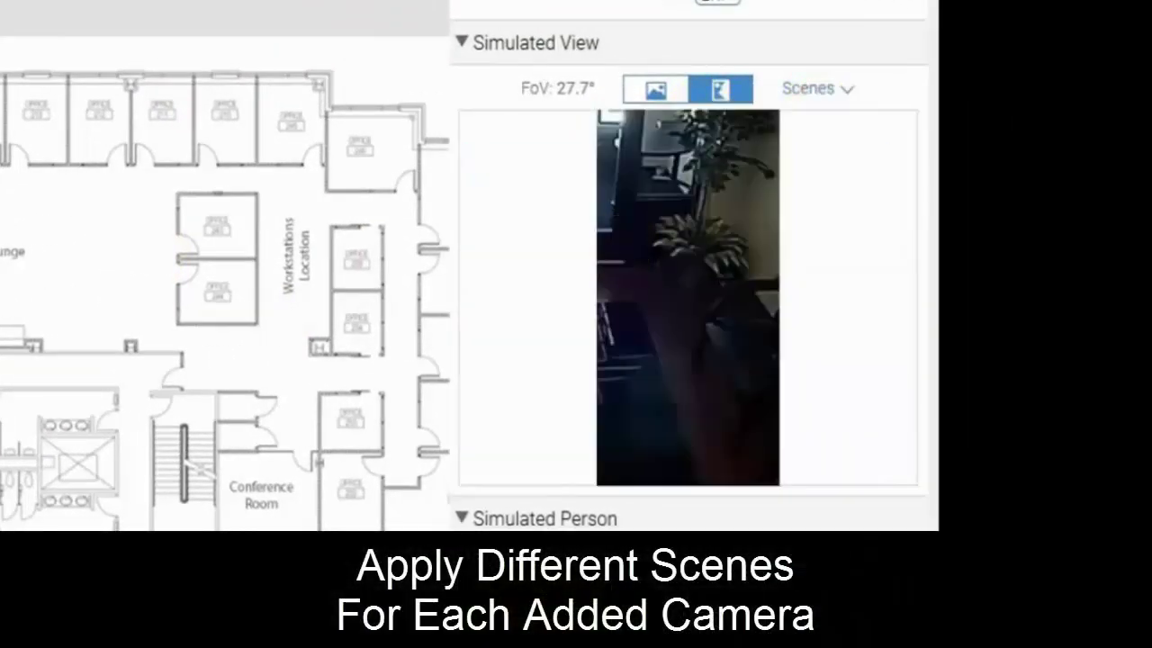
drag(658, 213, 744, 272)
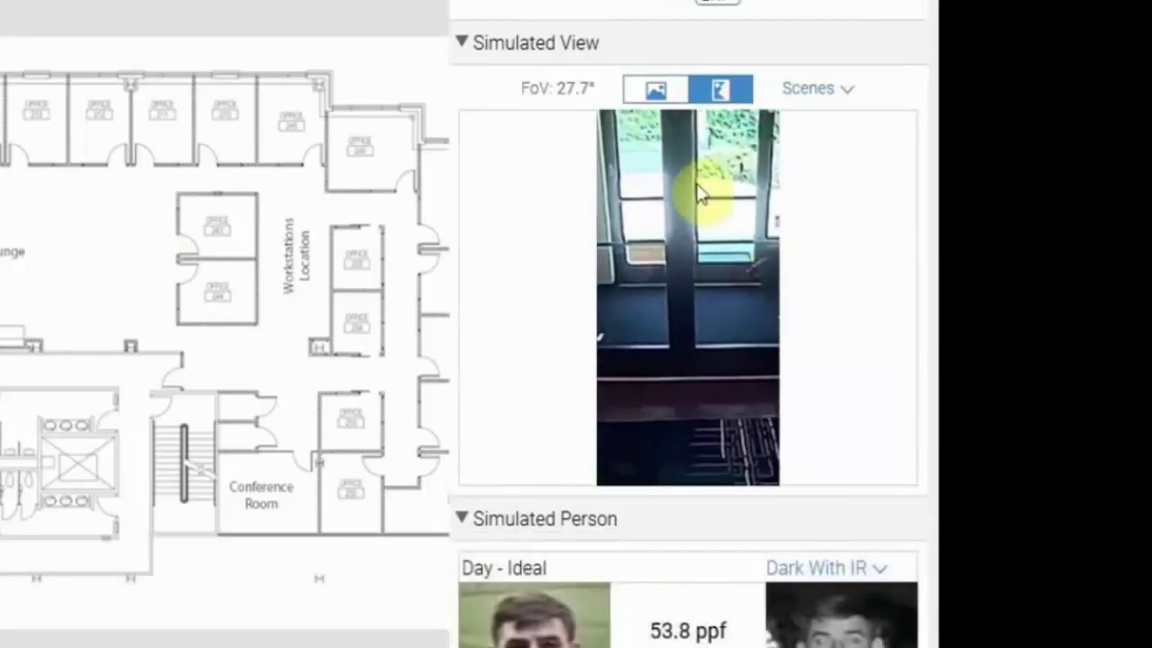
click(673, 97)
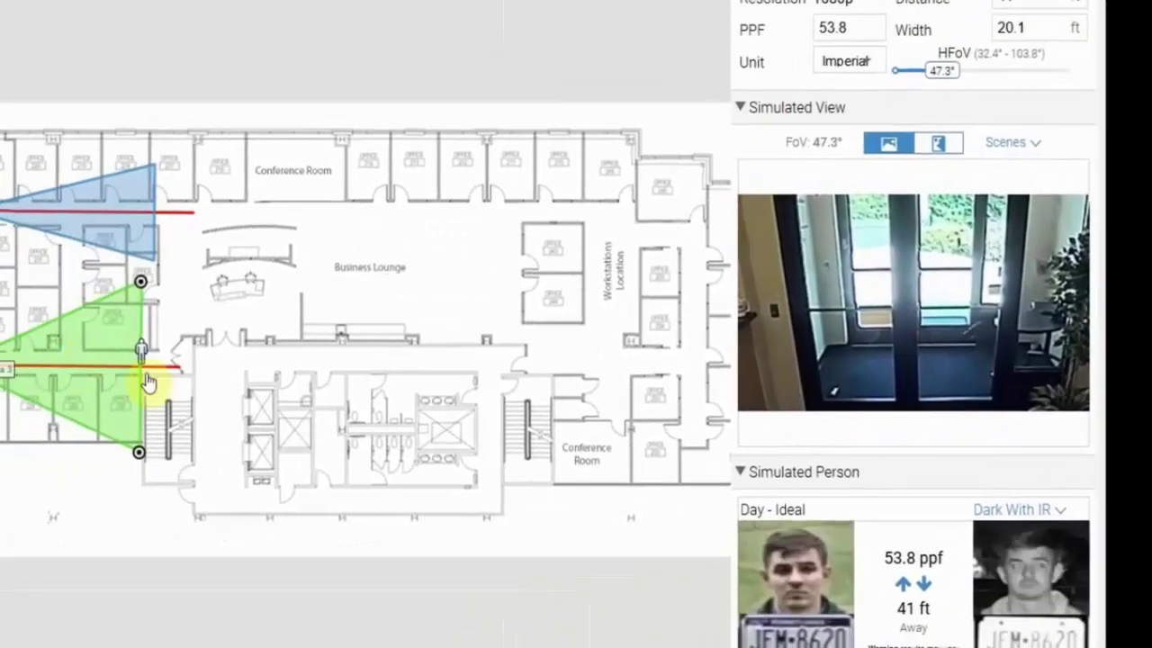
- Move the duplicated camera to the Business Lounge reception wall and aim it at the entrance doors with a distance of 18 ft
drag(148, 383, 209, 262)
drag(501, 255, 288, 334)
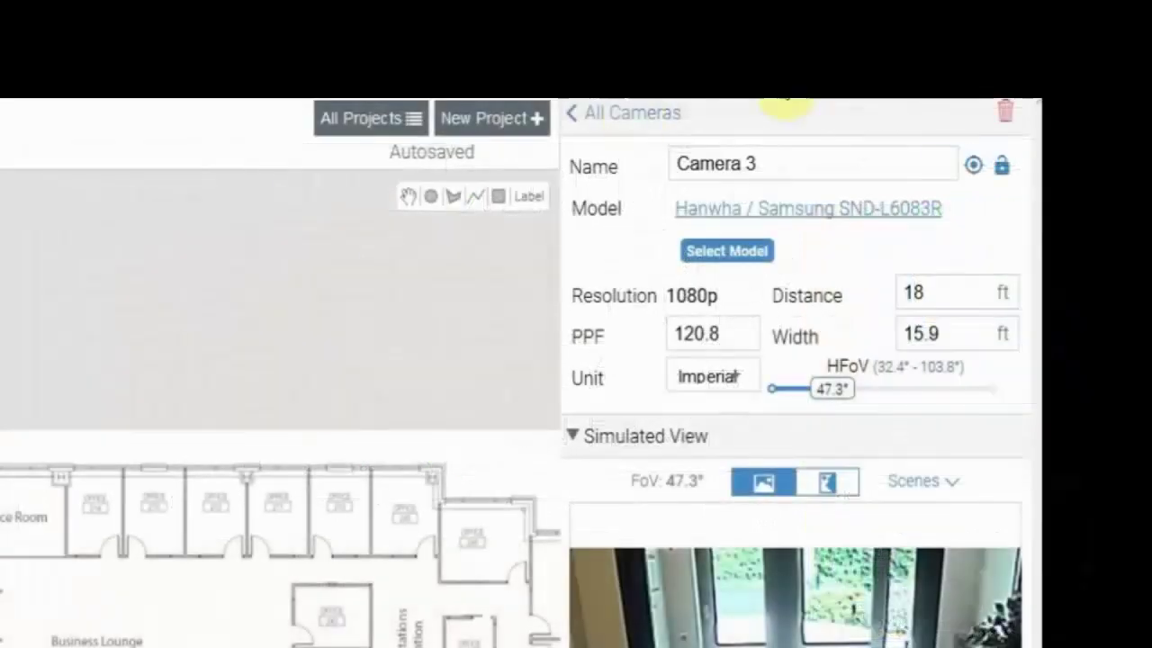
- Show the list of all cameras in the project
click(623, 115)
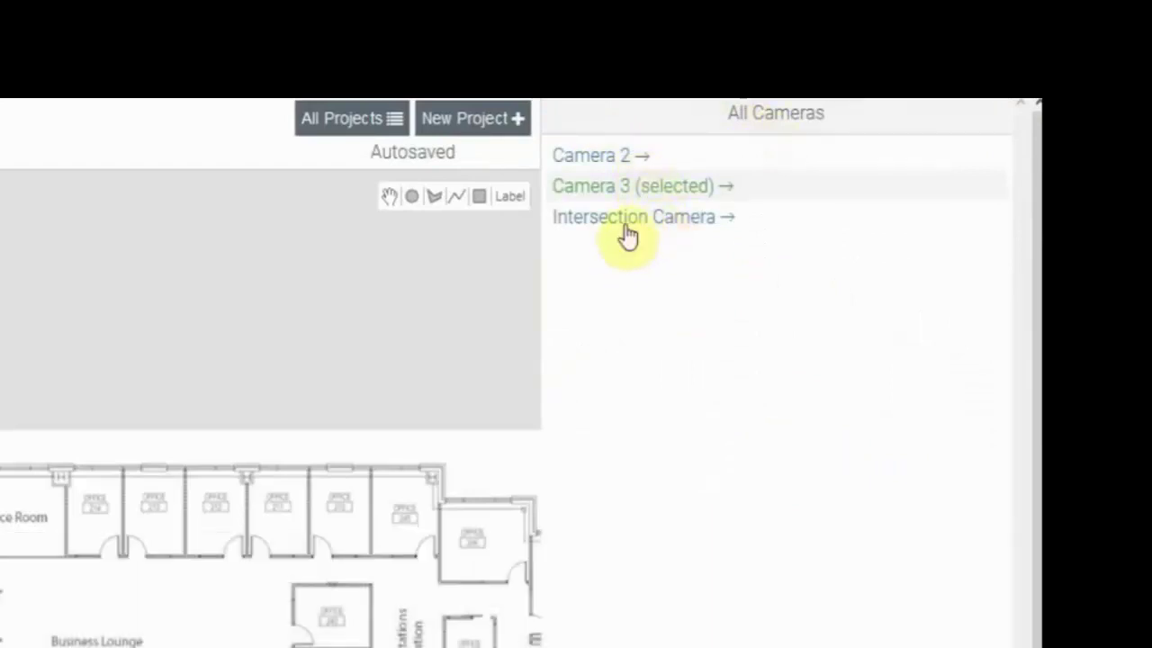
click(616, 171)
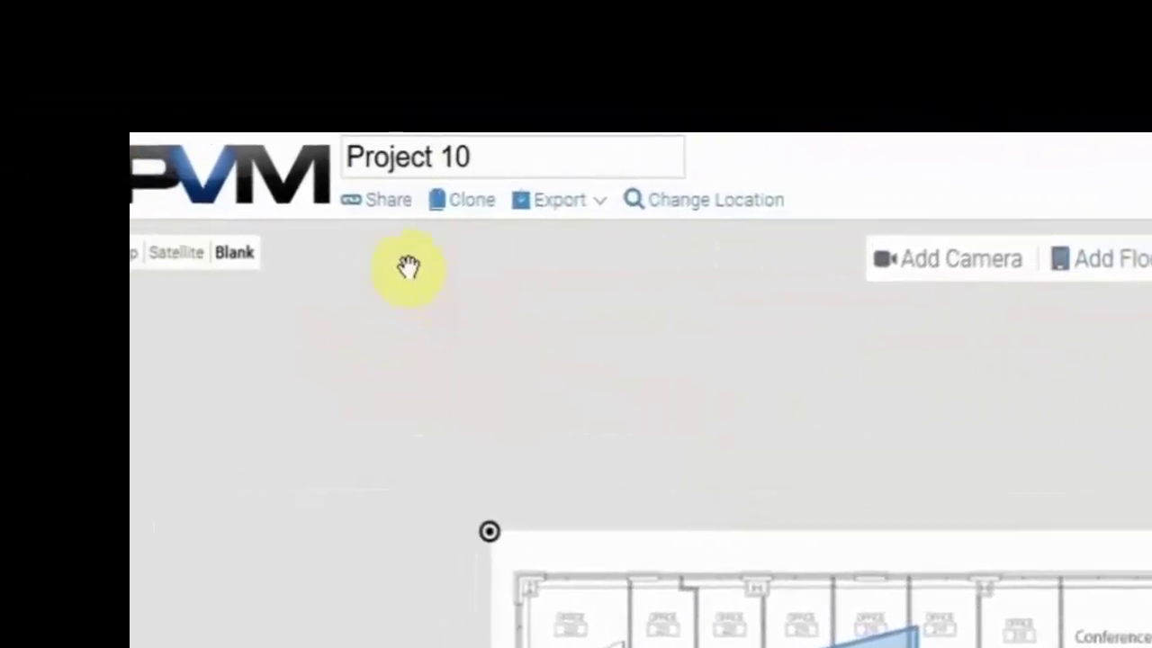
- Copy the project's permalink for sharing and close its dialog
click(397, 205)
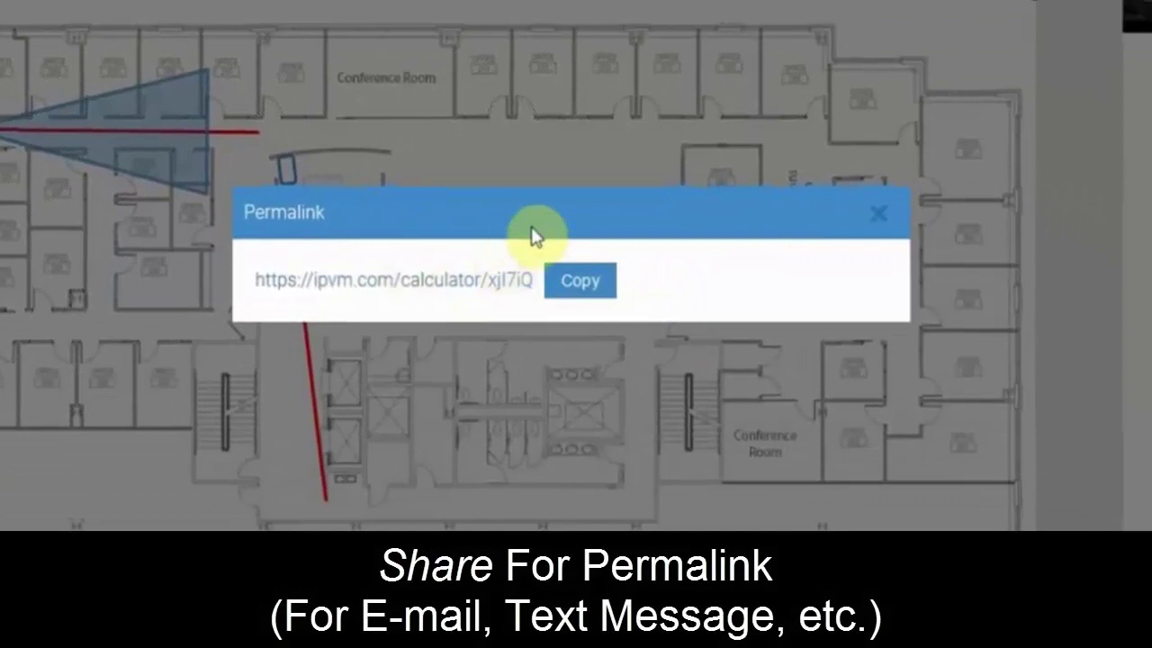
click(817, 462)
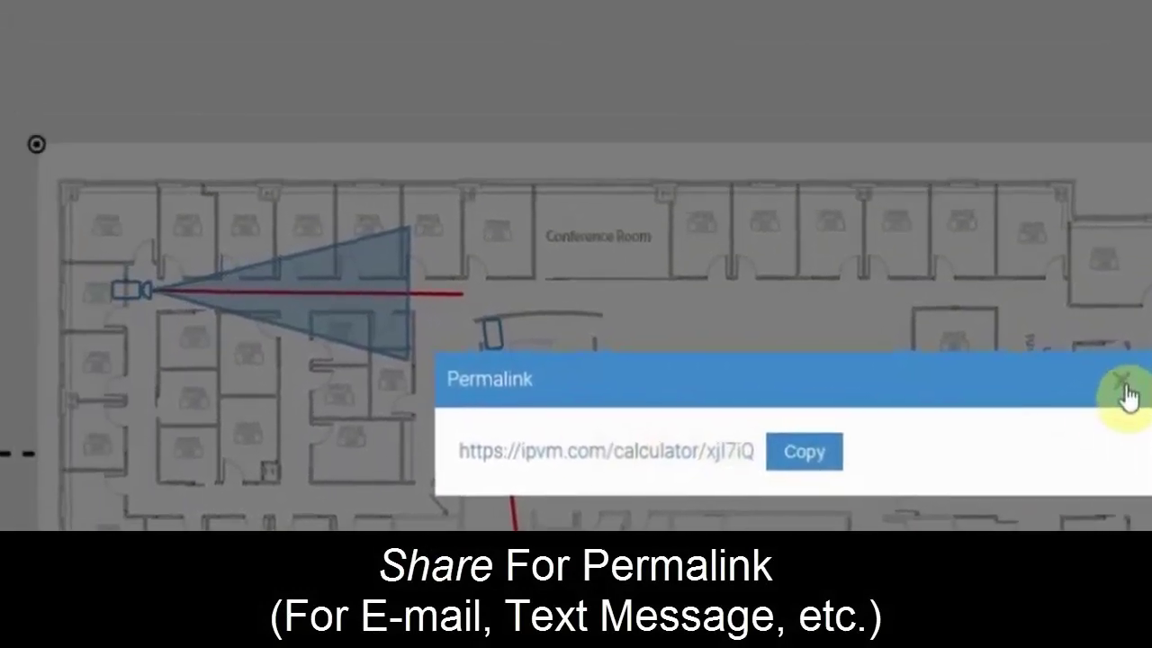
click(878, 213)
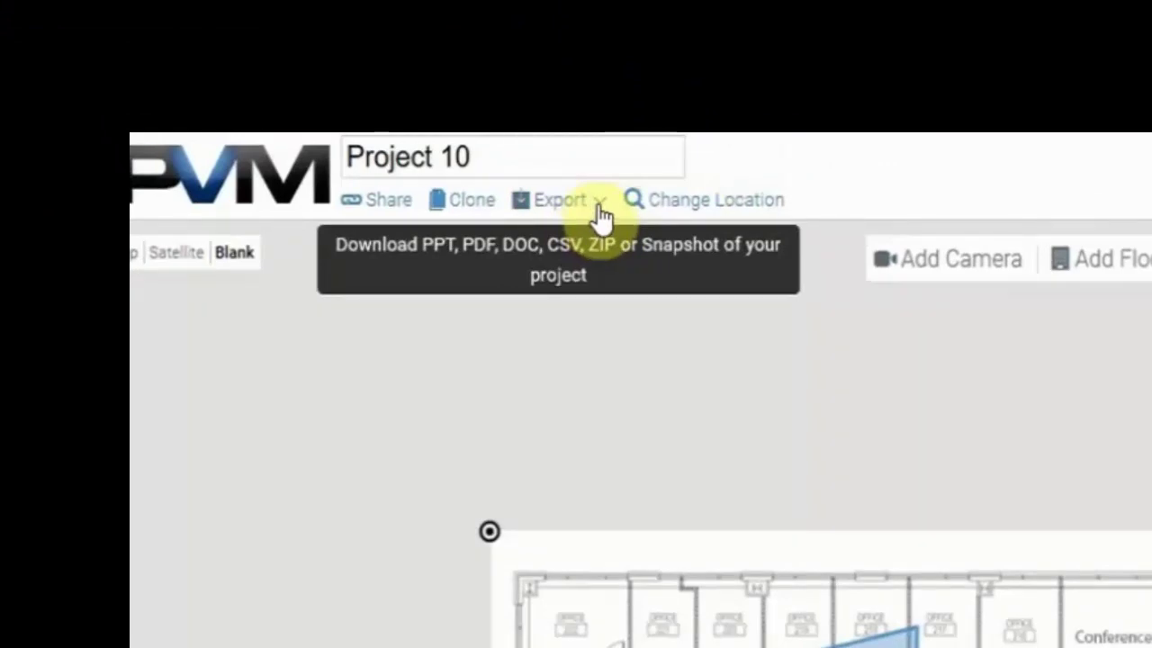
- Export the project as a PowerPoint presentation
click(600, 205)
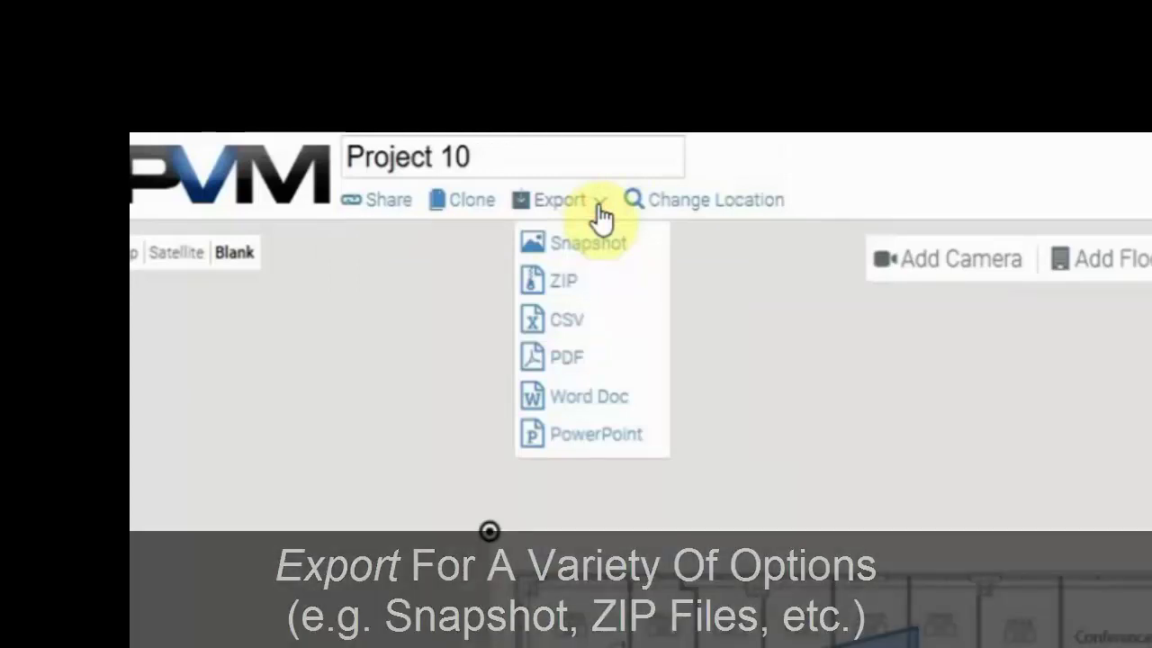
click(610, 438)
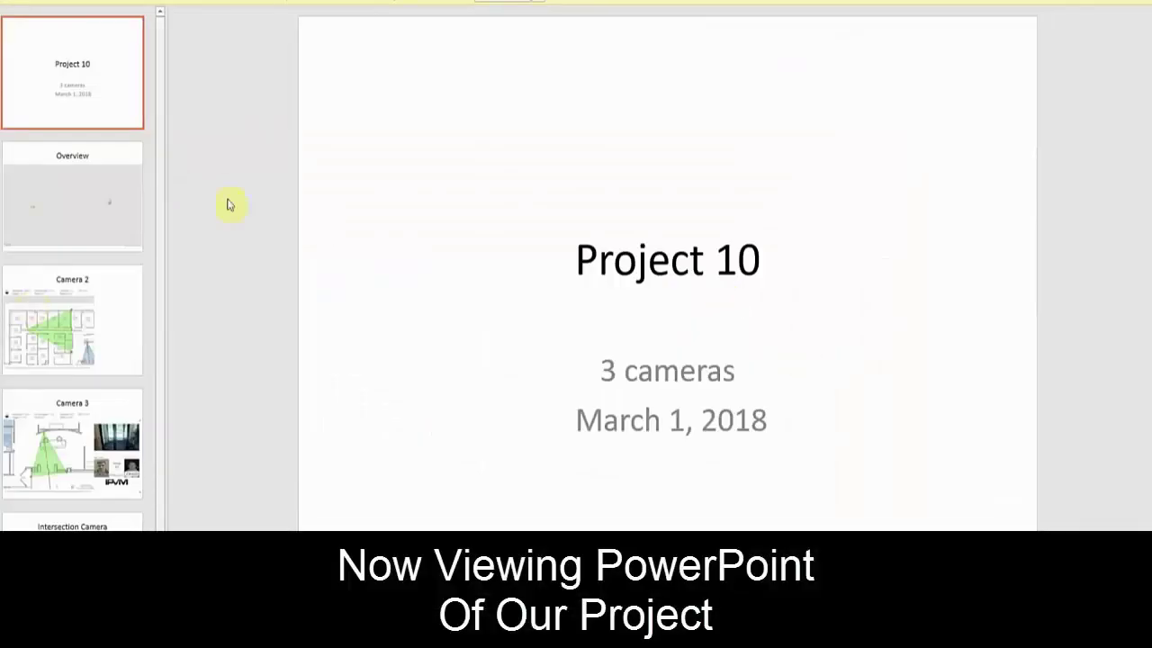
- Review the exported presentation's camera slides, overview and title slide in PowerPoint for specifications and simulated views
click(69, 293)
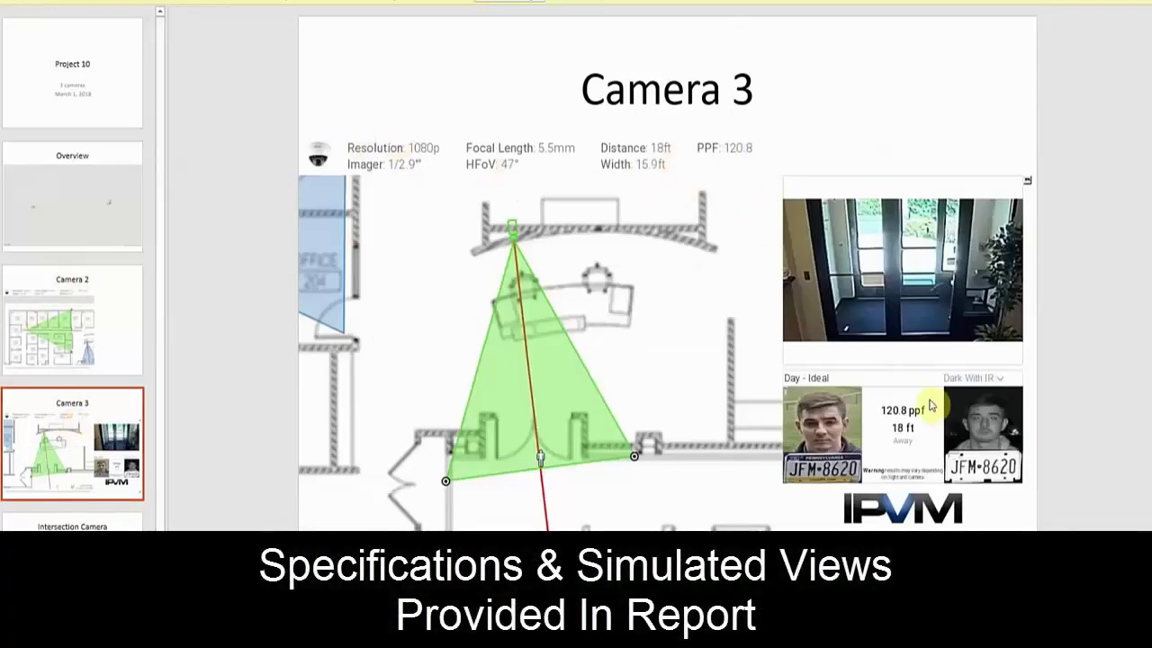
click(72, 522)
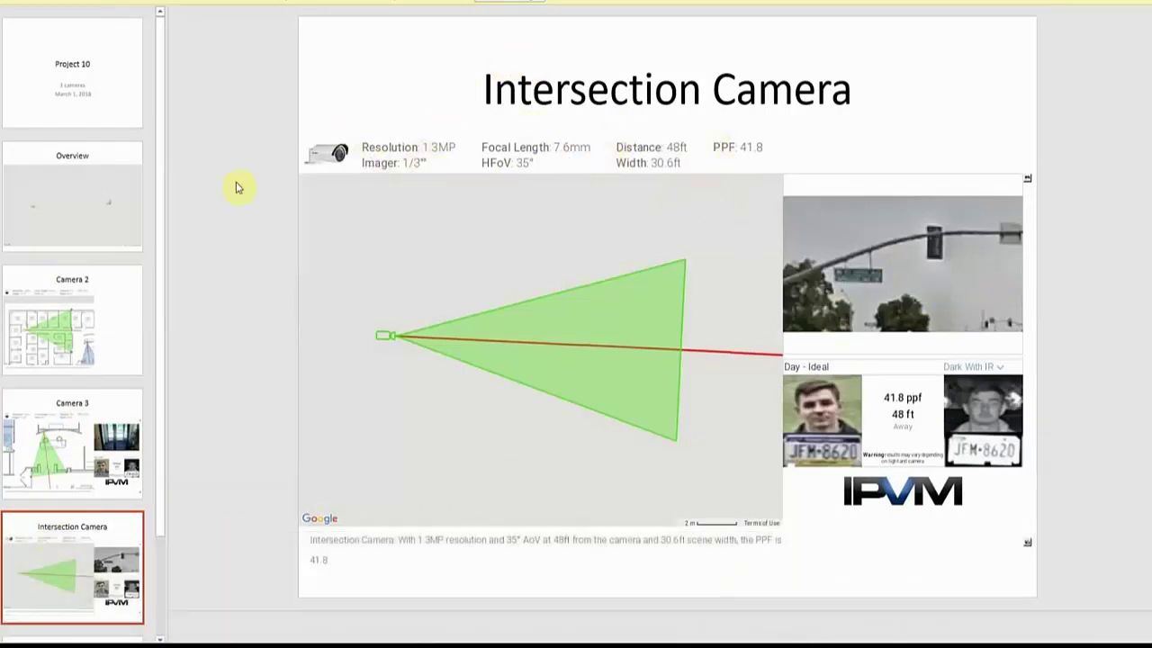
click(81, 357)
click(74, 403)
click(91, 303)
click(95, 180)
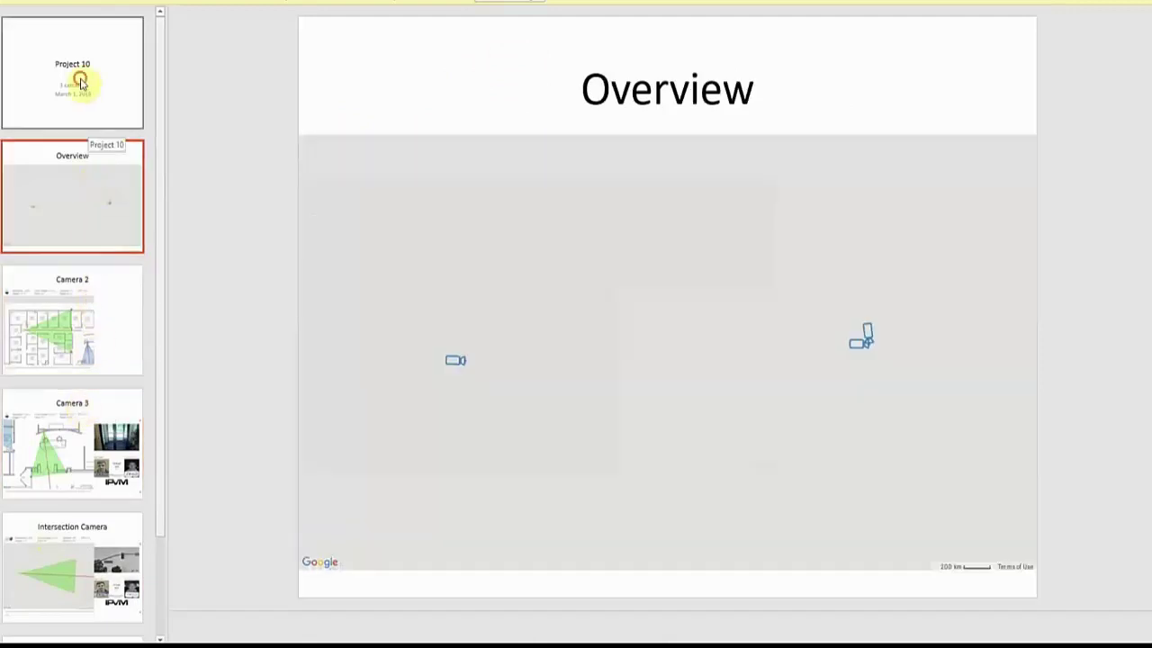
click(80, 84)
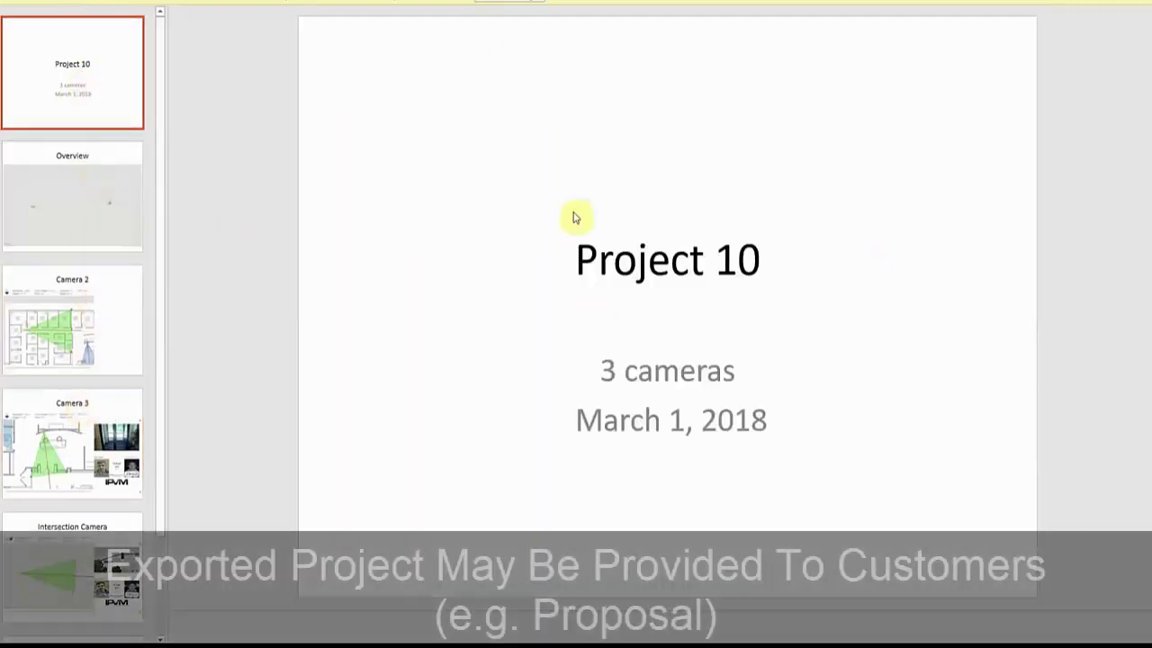